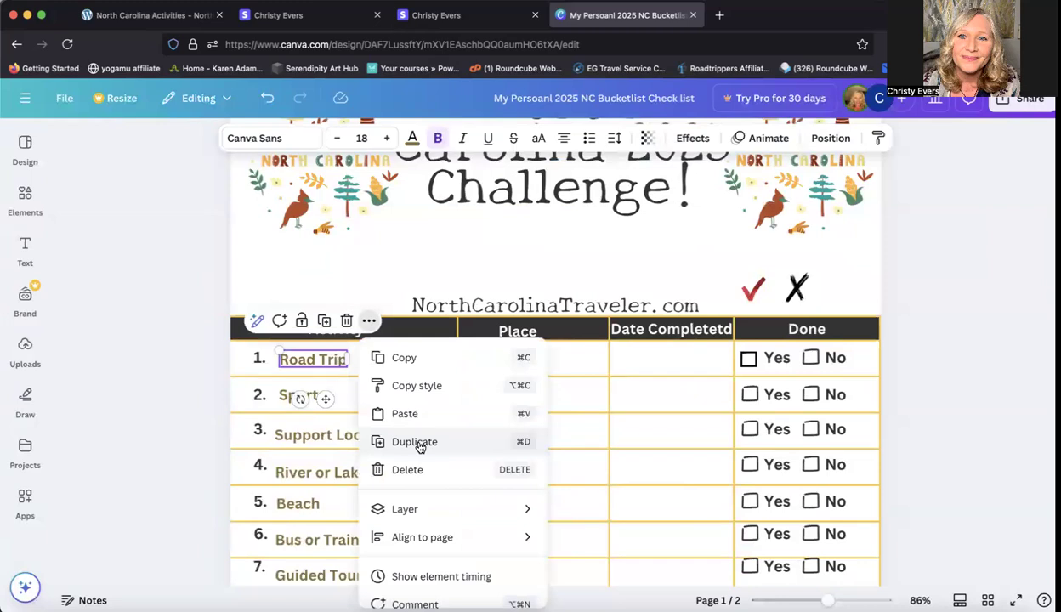
Step: Duplicate the Road Trip text into row 1's Place cell and change the copy's wording to Wilmington
{"action": "left_click", "coordinate": [416, 443]}
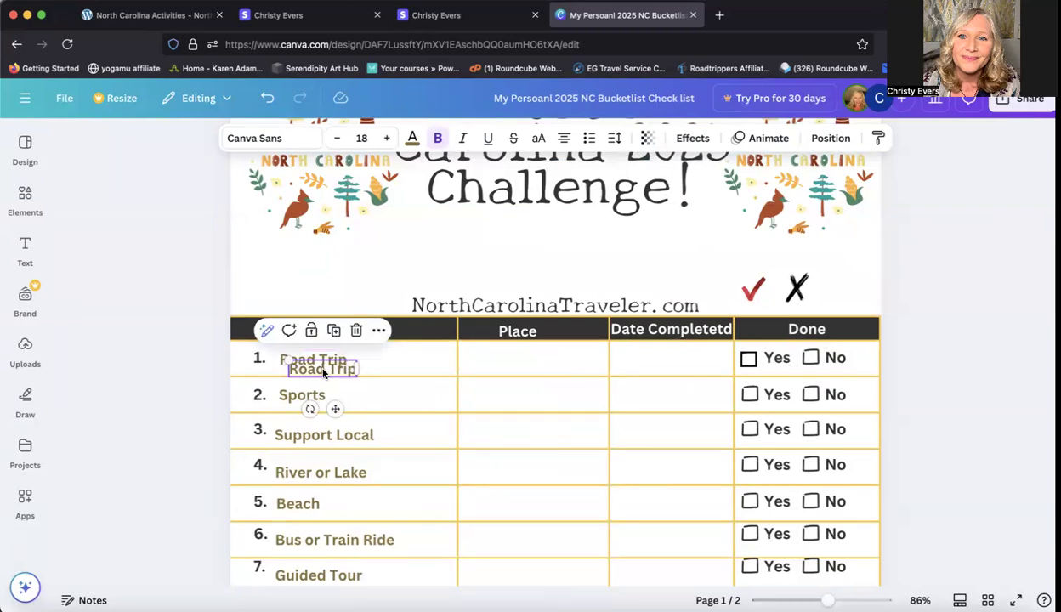
{"action": "left_click_drag", "start_coordinate": [323, 371], "coordinate": [527, 361]}
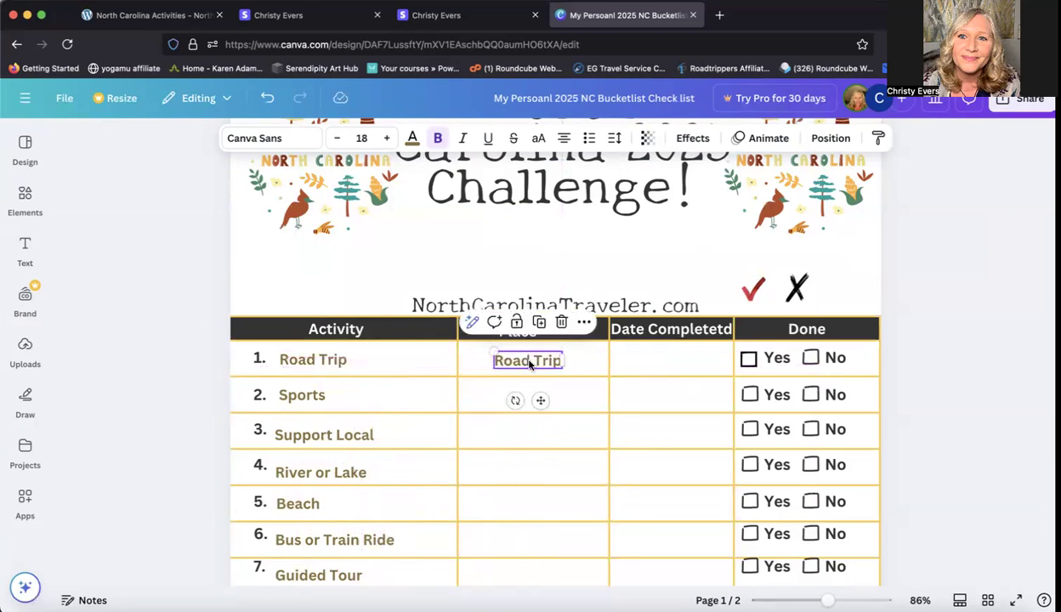
{"action": "left_click", "coordinate": [525, 360]}
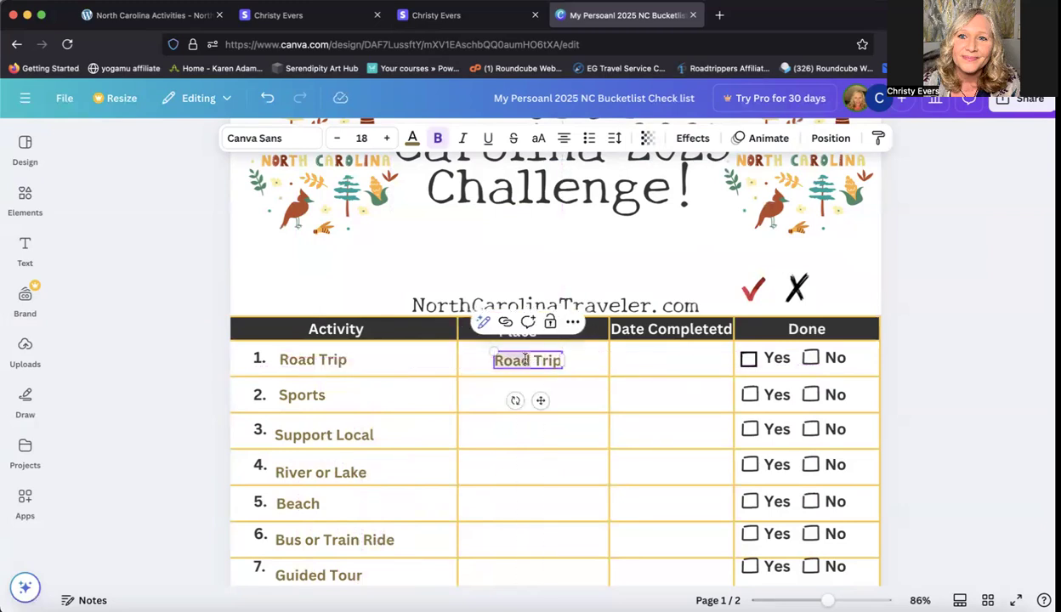
{"action": "triple_click", "coordinate": [526, 360]}
{"action": "type", "text": "W"}
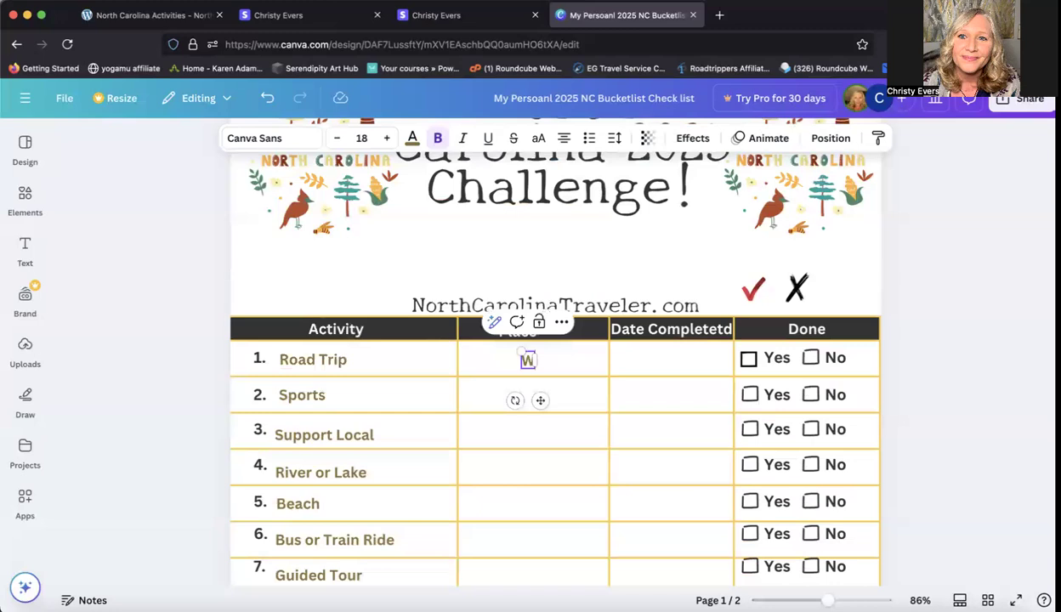
{"action": "type", "text": "ilming"}
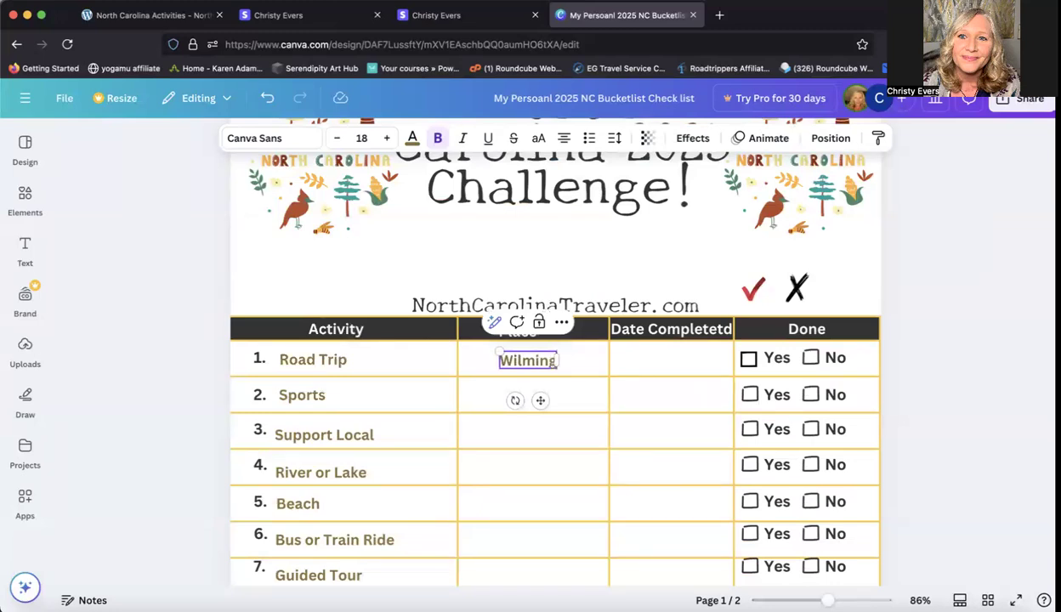
{"action": "type", "text": "ton"}
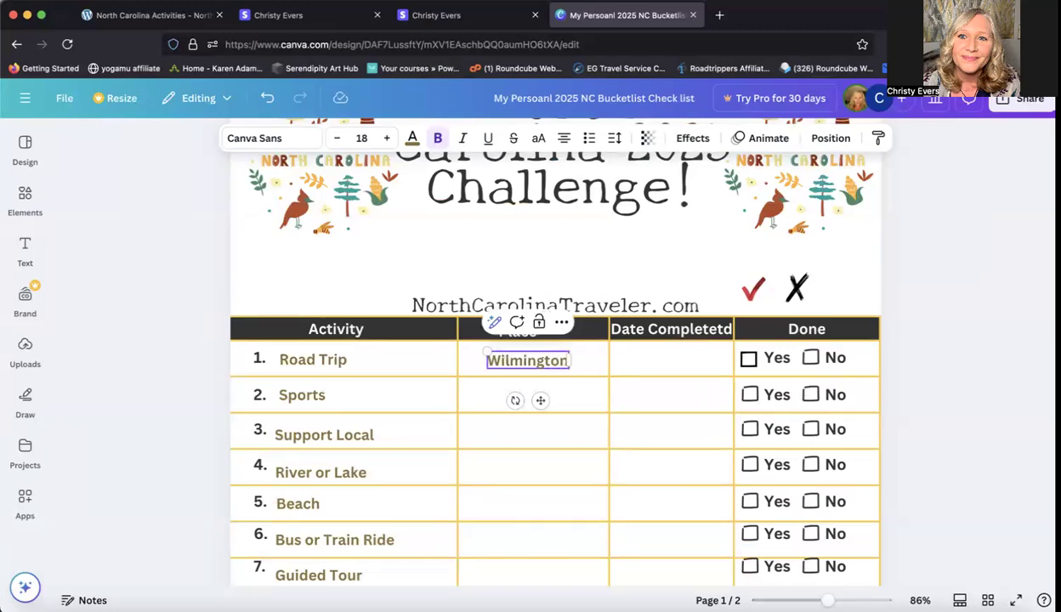
Step: Add a heading text element to the page reading 1/1/25
{"action": "left_click", "coordinate": [648, 361]}
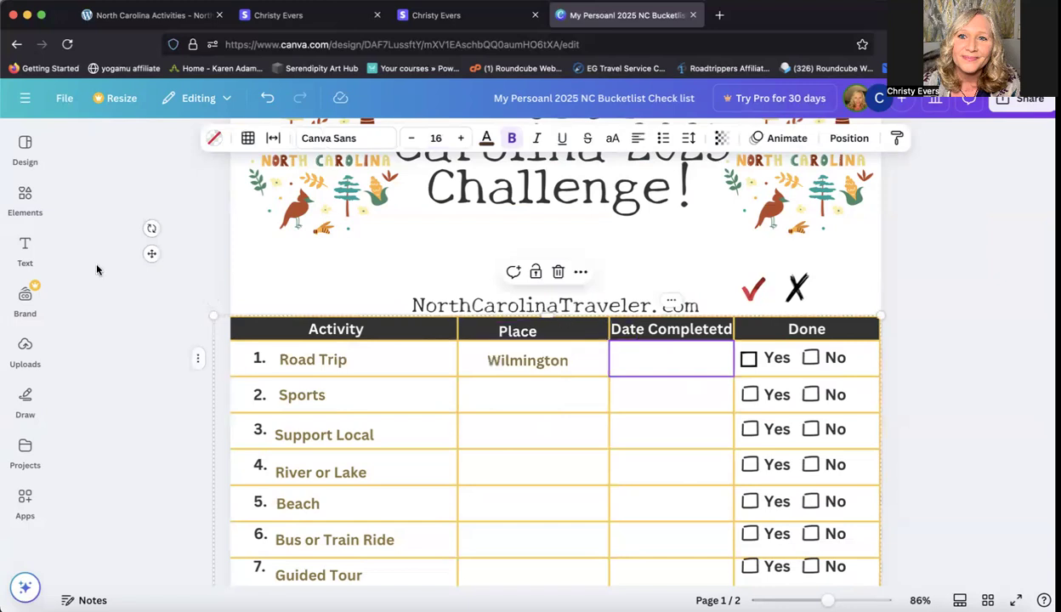
{"action": "left_click", "coordinate": [25, 248]}
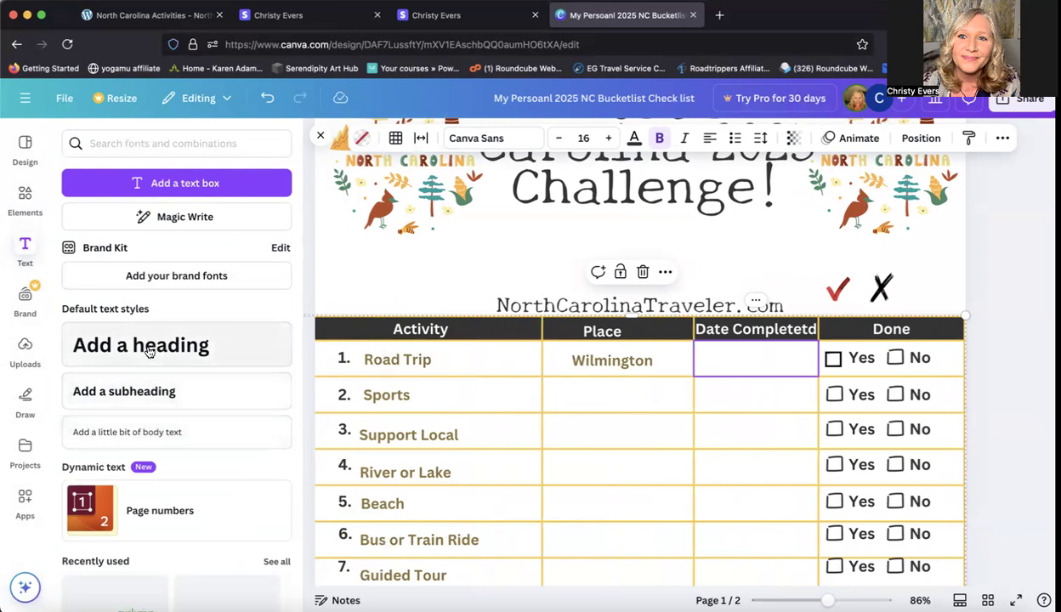
{"action": "left_click", "coordinate": [189, 346]}
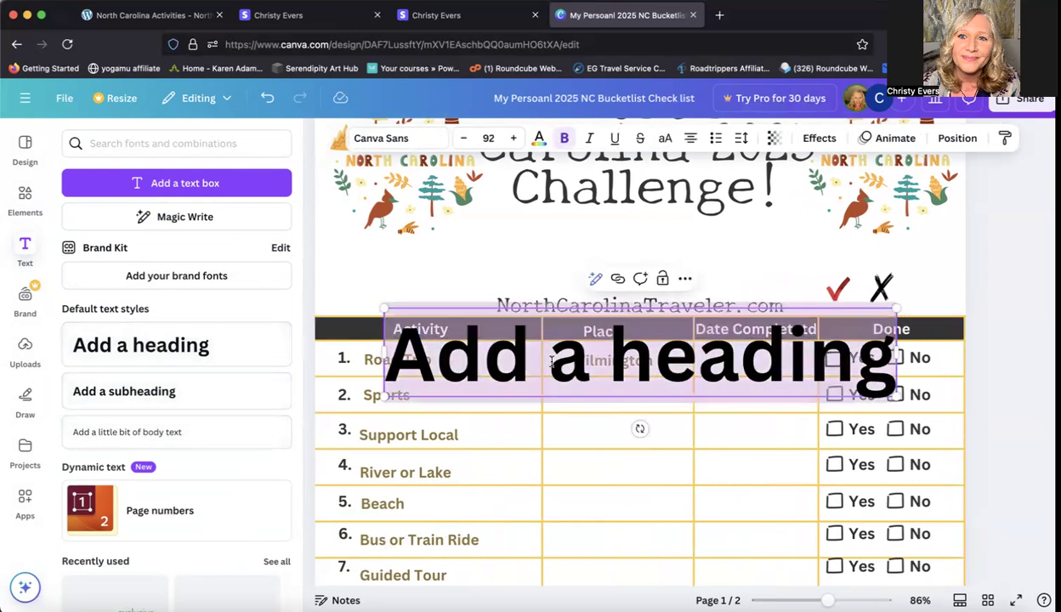
{"action": "type", "text": "1/1/2"}
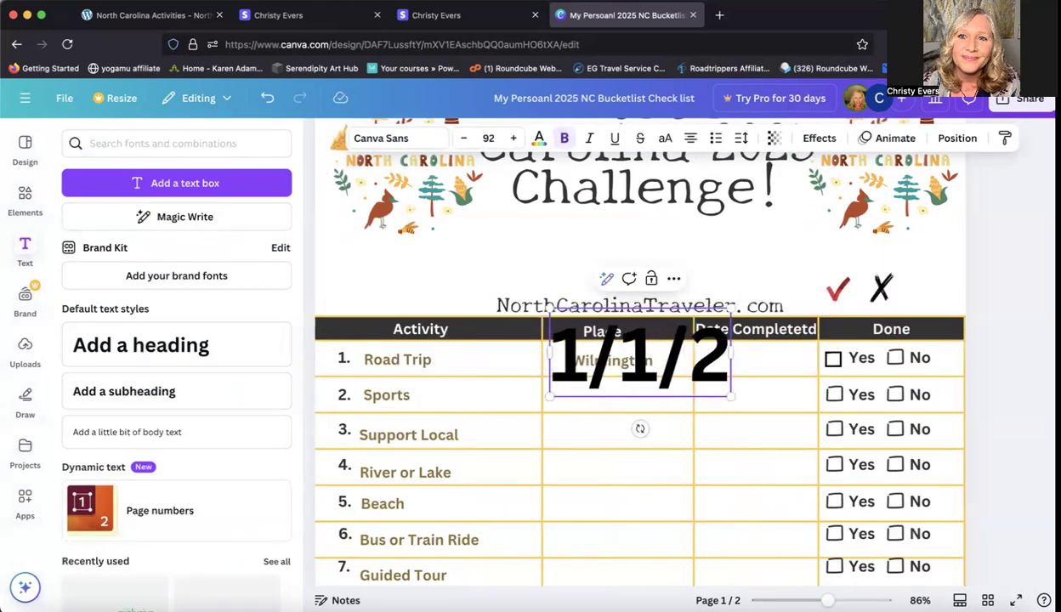
{"action": "type", "text": "5"}
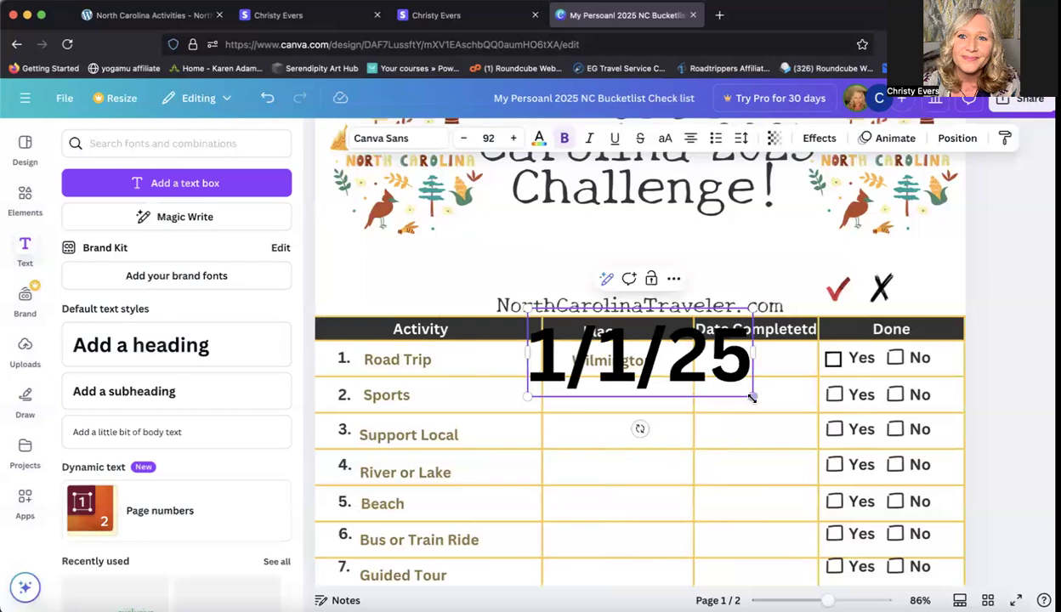
Step: Shrink the 1/1/25 text to fit a table cell and place it in row 1's Date Completetd column
{"action": "left_click_drag", "start_coordinate": [752, 397], "coordinate": [701, 377]}
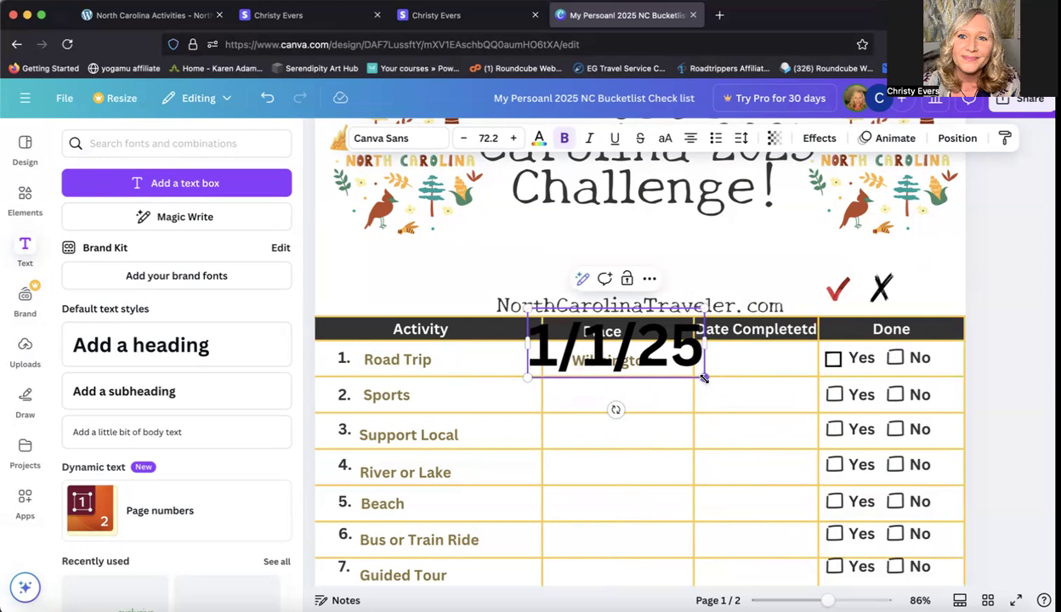
{"action": "left_click_drag", "start_coordinate": [702, 377], "coordinate": [639, 354]}
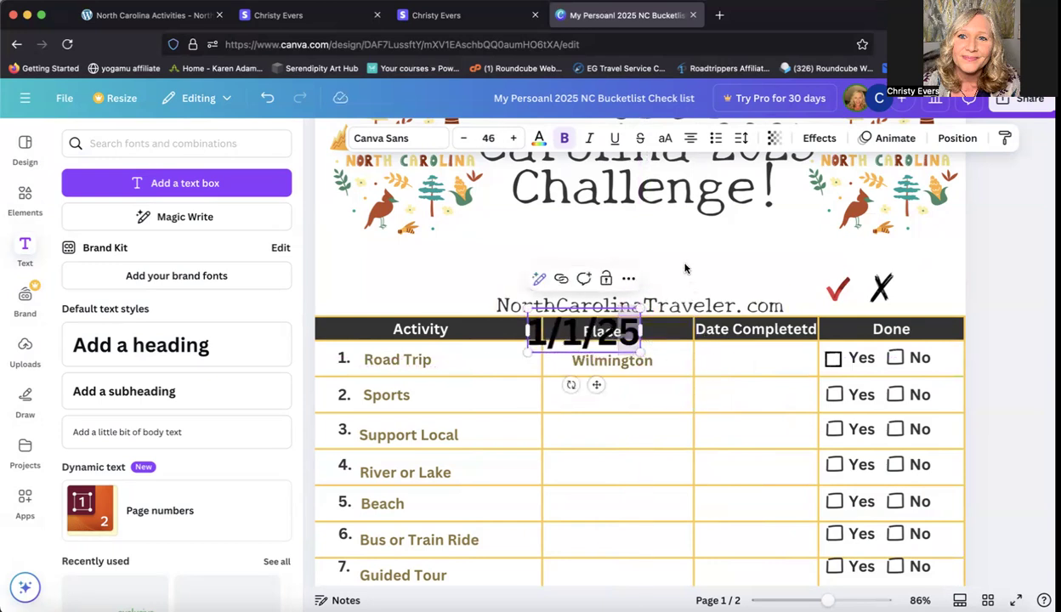
{"action": "left_click", "coordinate": [677, 276]}
{"action": "left_click_drag", "start_coordinate": [609, 336], "coordinate": [780, 358]}
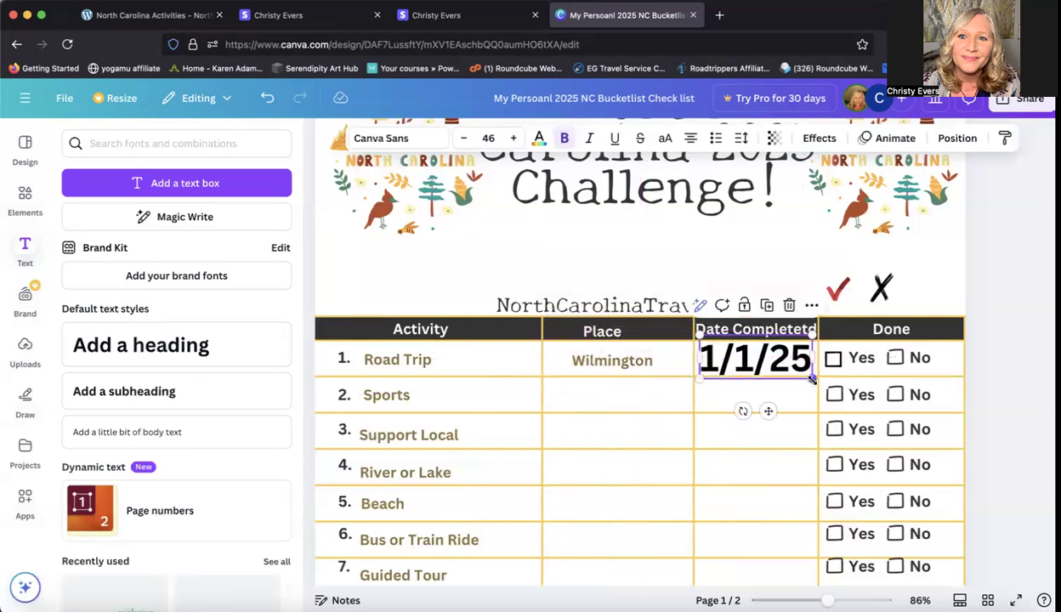
{"action": "left_click_drag", "start_coordinate": [812, 380], "coordinate": [765, 364]}
{"action": "left_click", "coordinate": [726, 363]}
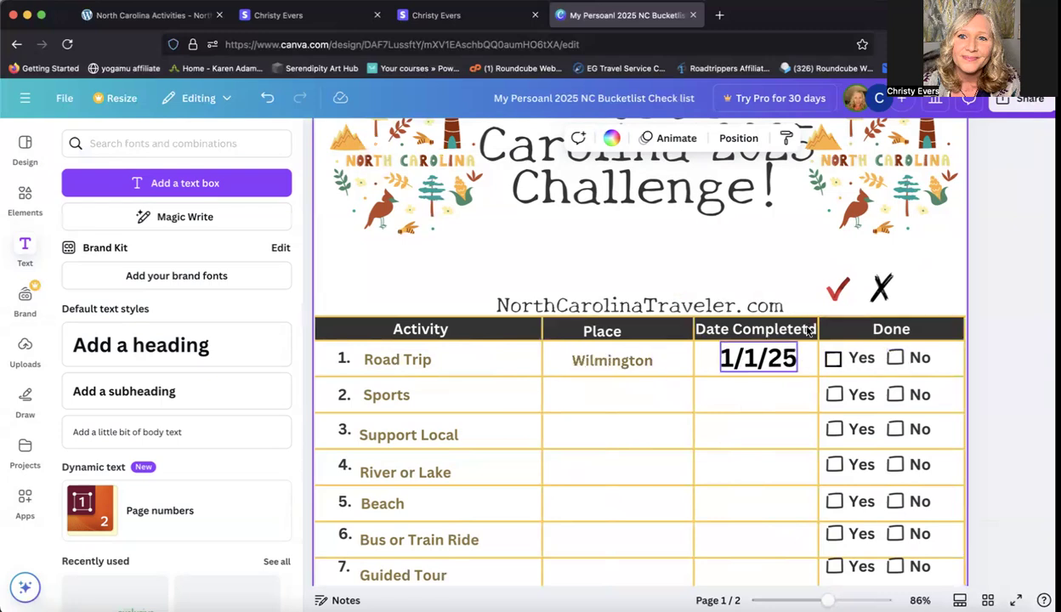
Step: Duplicate the red check mark and place the copy on the Yes box of row 1, Road Trip
{"action": "left_click", "coordinate": [838, 291]}
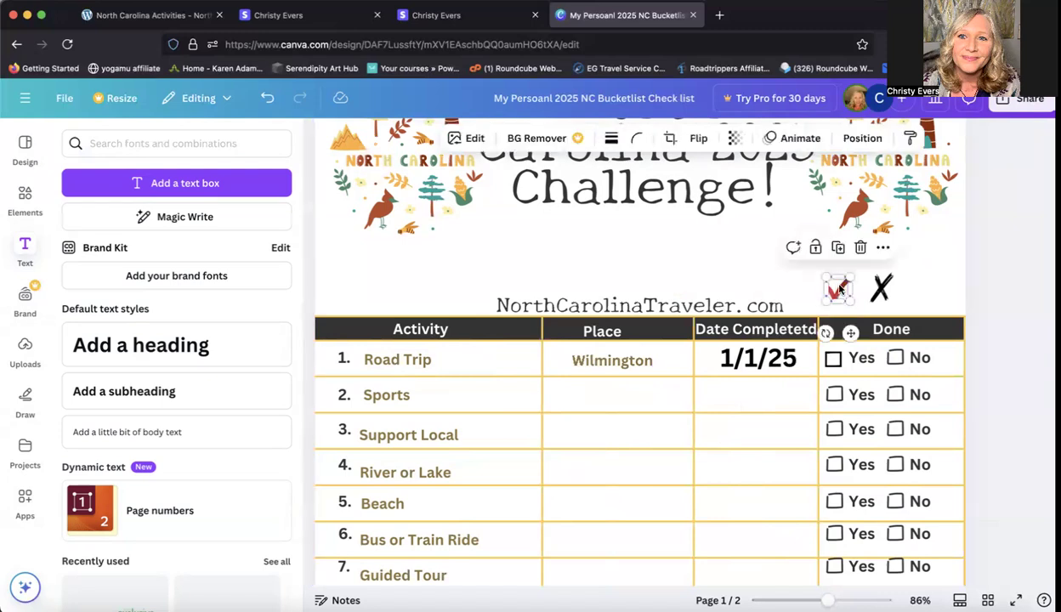
{"action": "left_click", "coordinate": [883, 249]}
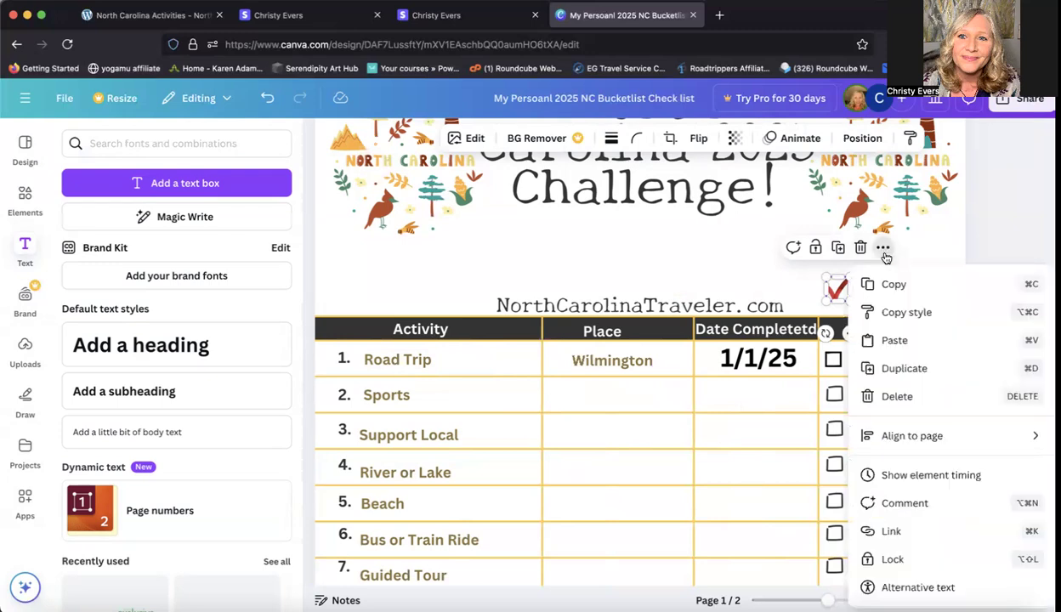
{"action": "left_click", "coordinate": [895, 370]}
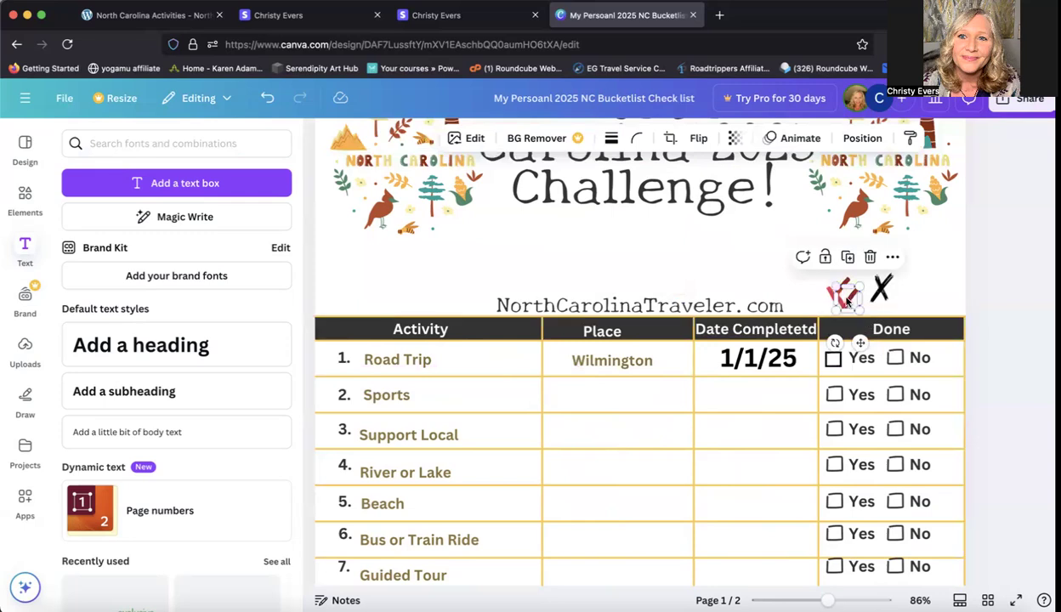
{"action": "left_click_drag", "start_coordinate": [847, 300], "coordinate": [833, 360]}
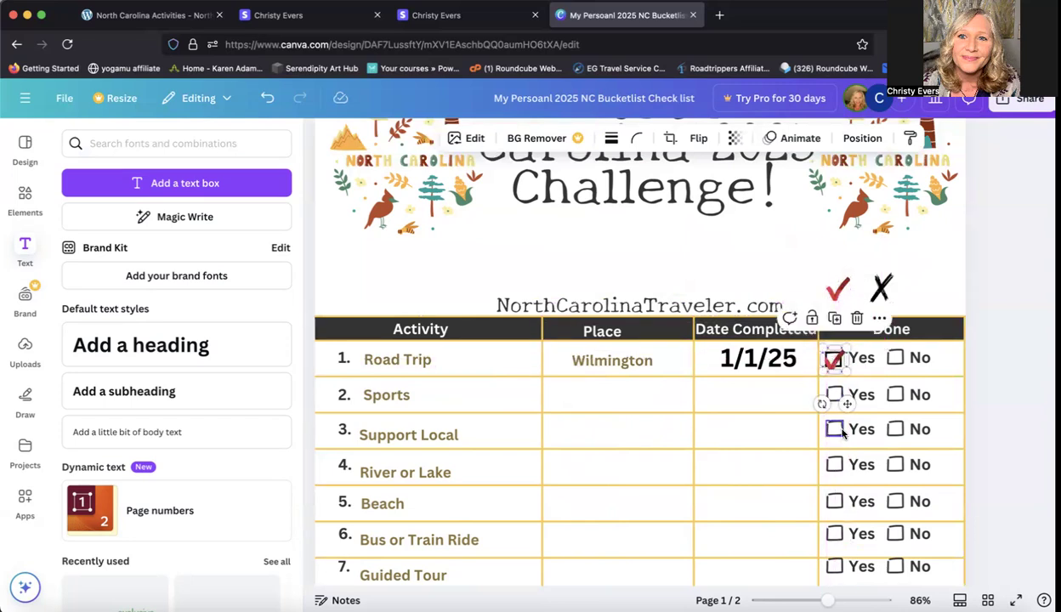
{"action": "left_click", "coordinate": [889, 247]}
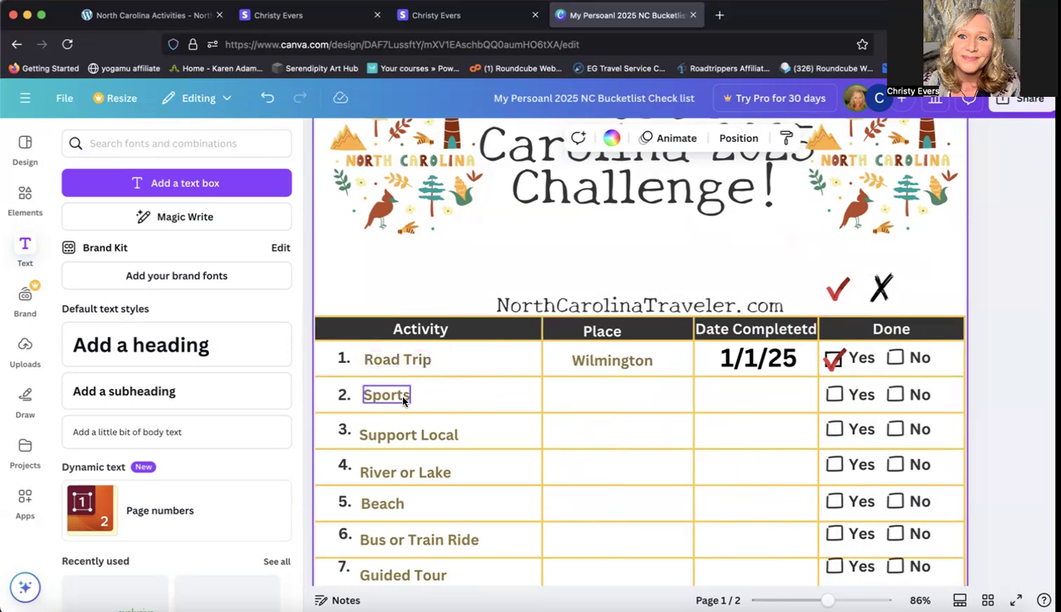
Step: Duplicate the black X mark and place the copy on the No box of row 2, Sports
{"action": "left_click", "coordinate": [884, 291]}
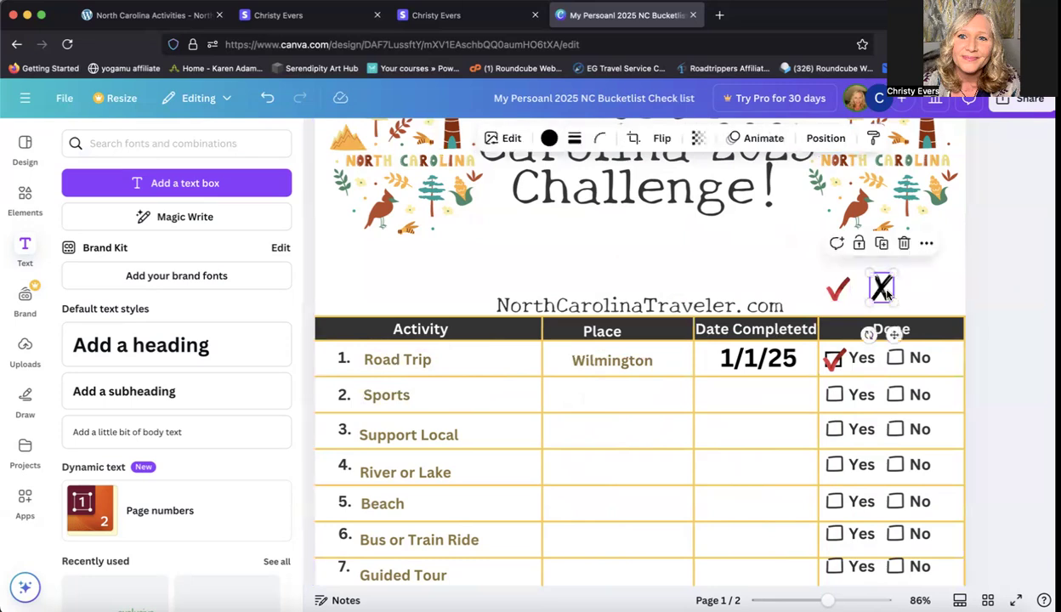
{"action": "left_click", "coordinate": [928, 245]}
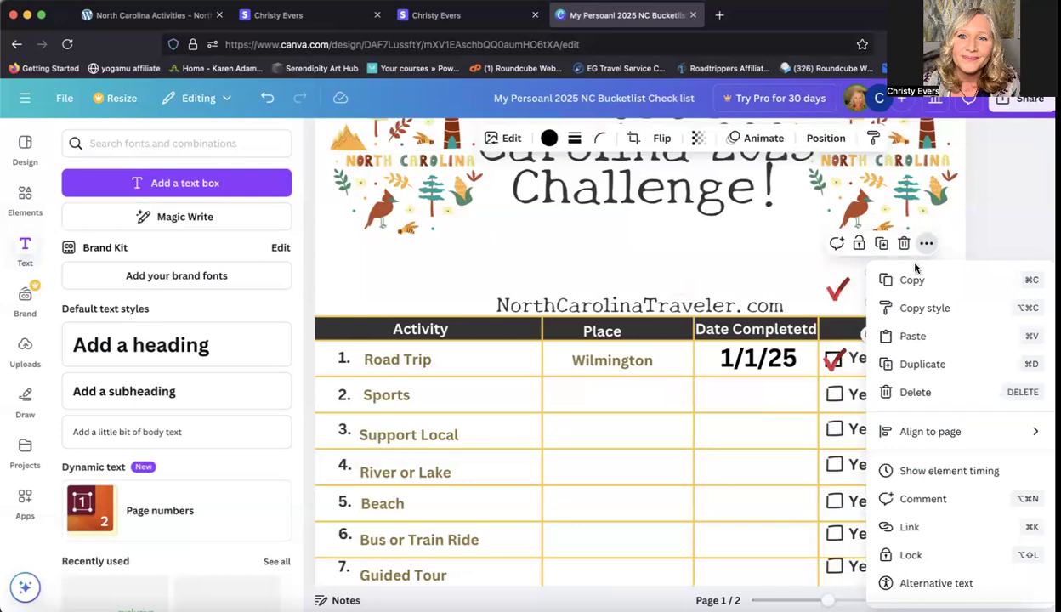
{"action": "left_click", "coordinate": [925, 363]}
{"action": "left_click_drag", "start_coordinate": [894, 302], "coordinate": [896, 395]}
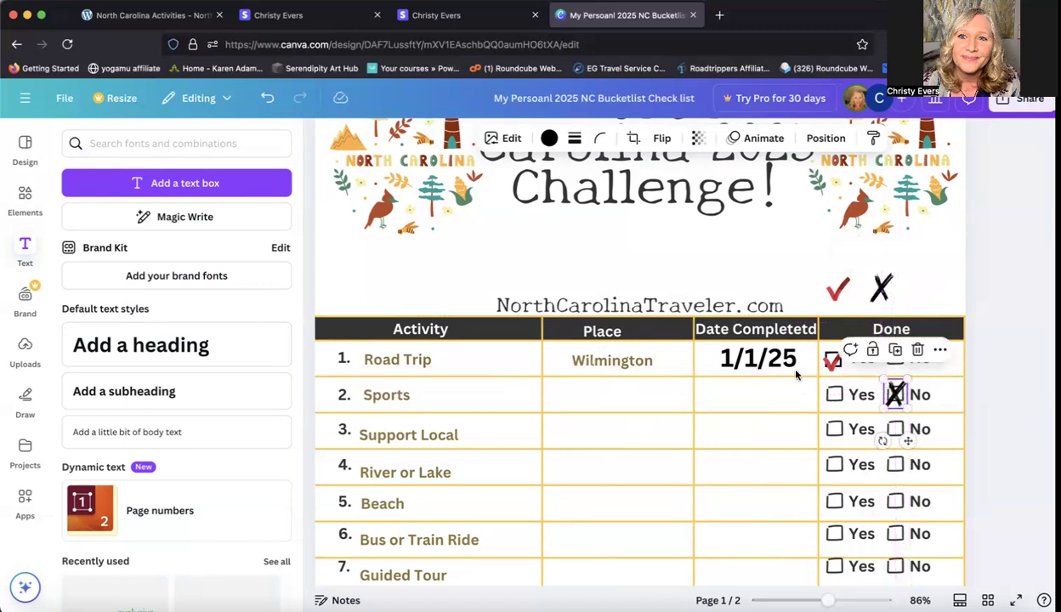
Step: Replace the Support Local activity text in row 3 with Road Trip
{"action": "scroll", "coordinate": [970, 467], "scroll_direction": "down", "scroll_amount": 2}
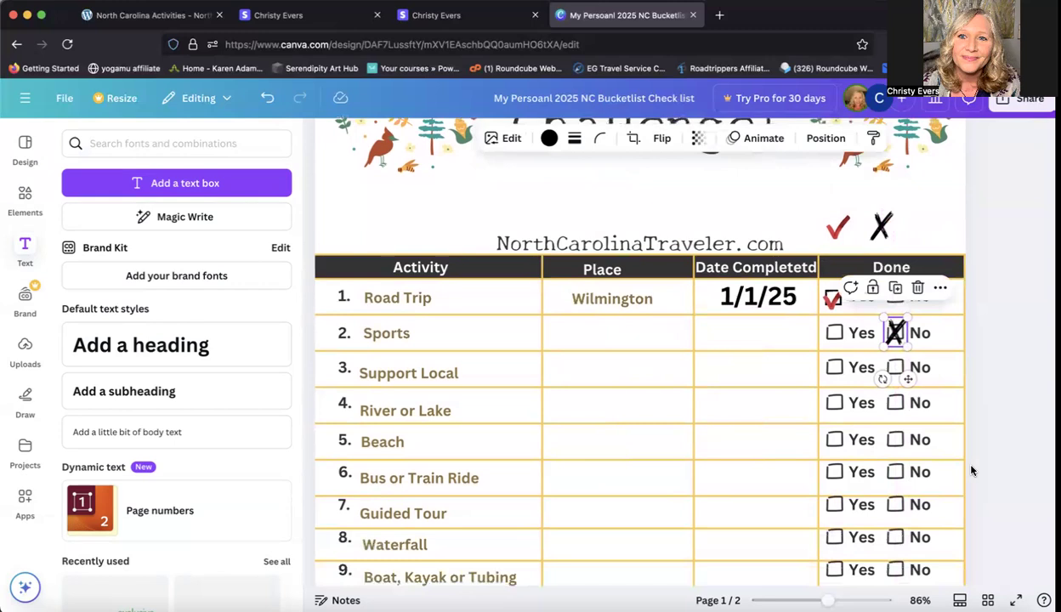
{"action": "scroll", "coordinate": [972, 471], "scroll_direction": "down", "scroll_amount": 1}
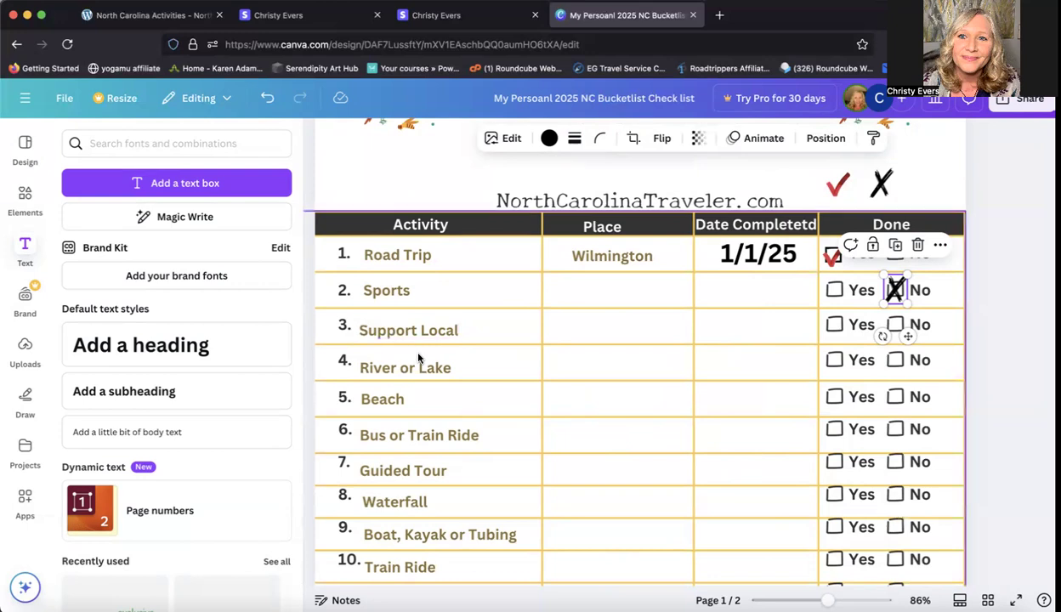
{"action": "scroll", "coordinate": [462, 436], "scroll_direction": "down", "scroll_amount": 2}
{"action": "scroll", "coordinate": [462, 440], "scroll_direction": "up", "scroll_amount": 1}
{"action": "scroll", "coordinate": [462, 440], "scroll_direction": "down", "scroll_amount": 5}
{"action": "scroll", "coordinate": [462, 438], "scroll_direction": "up", "scroll_amount": 6}
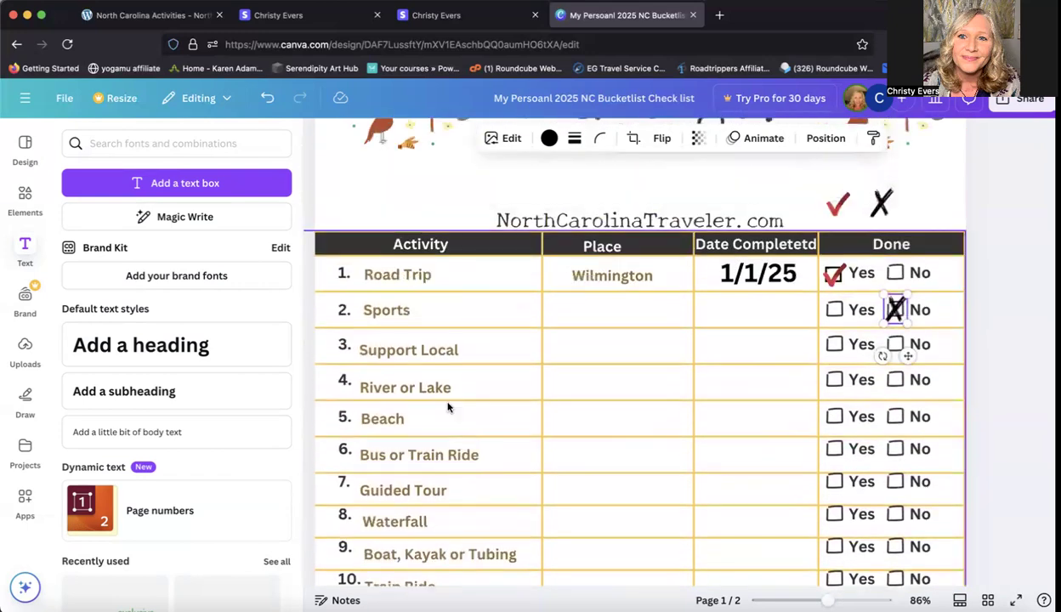
{"action": "left_click", "coordinate": [432, 354]}
{"action": "double_click", "coordinate": [427, 351]}
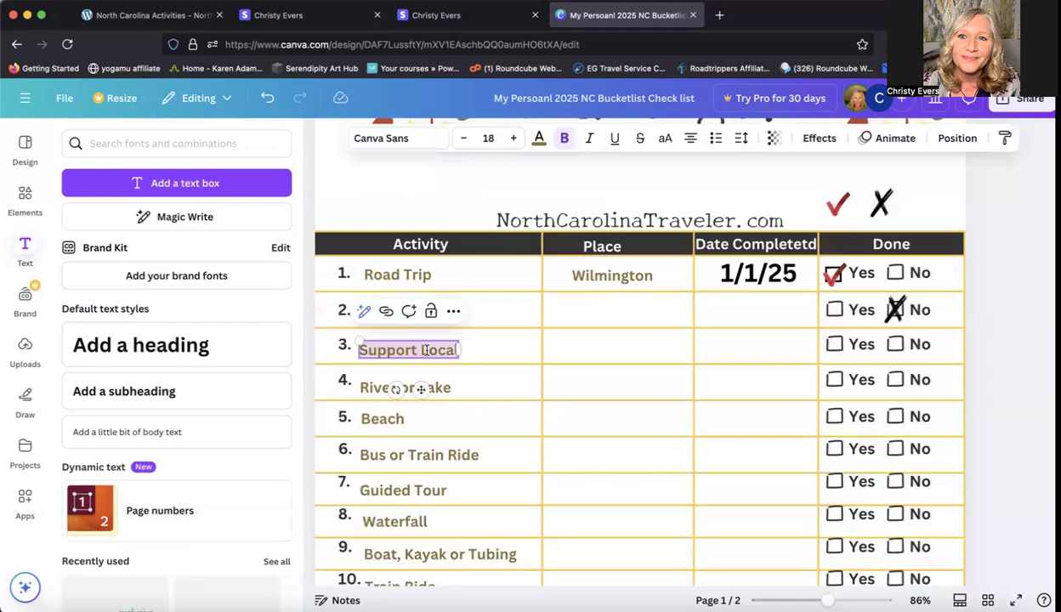
{"action": "type", "text": "Roa"}
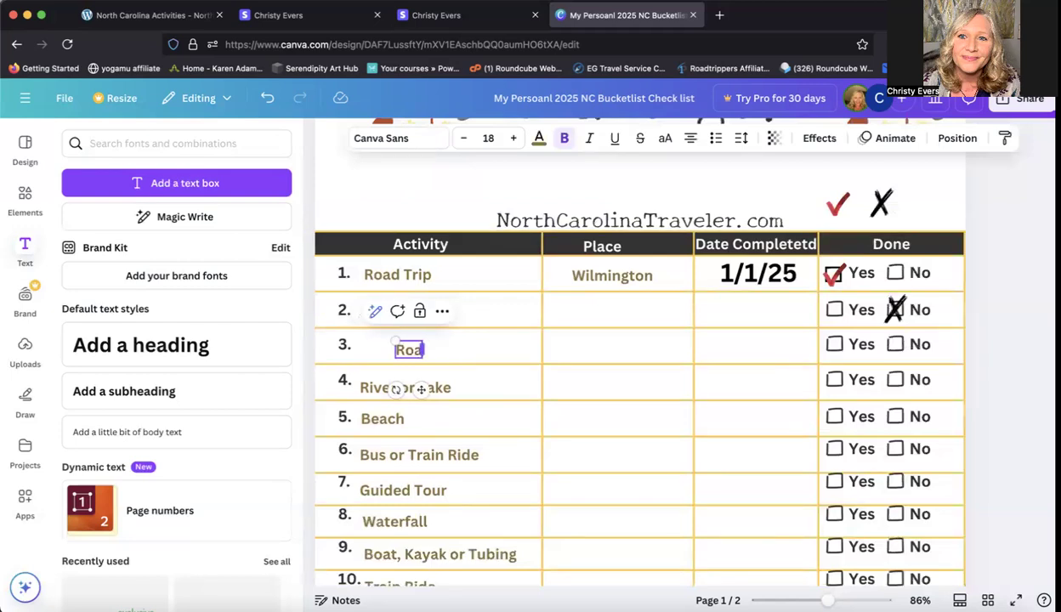
{"action": "type", "text": "d Trip"}
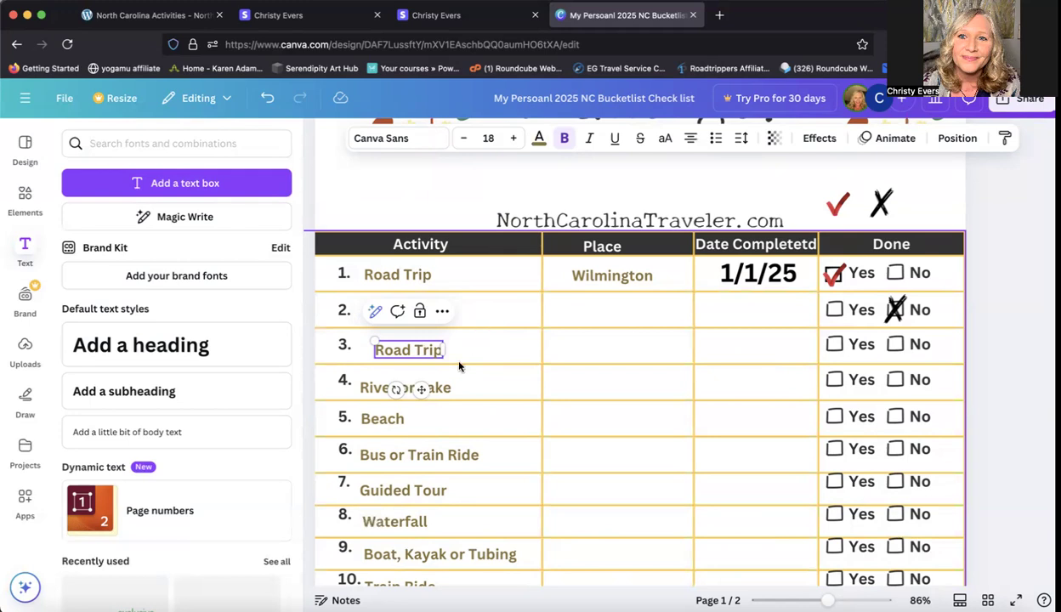
Step: Undo the wording change in row 3's activity, and redo it
{"action": "left_click", "coordinate": [268, 102]}
{"action": "left_click", "coordinate": [268, 101]}
{"action": "left_click", "coordinate": [268, 101]}
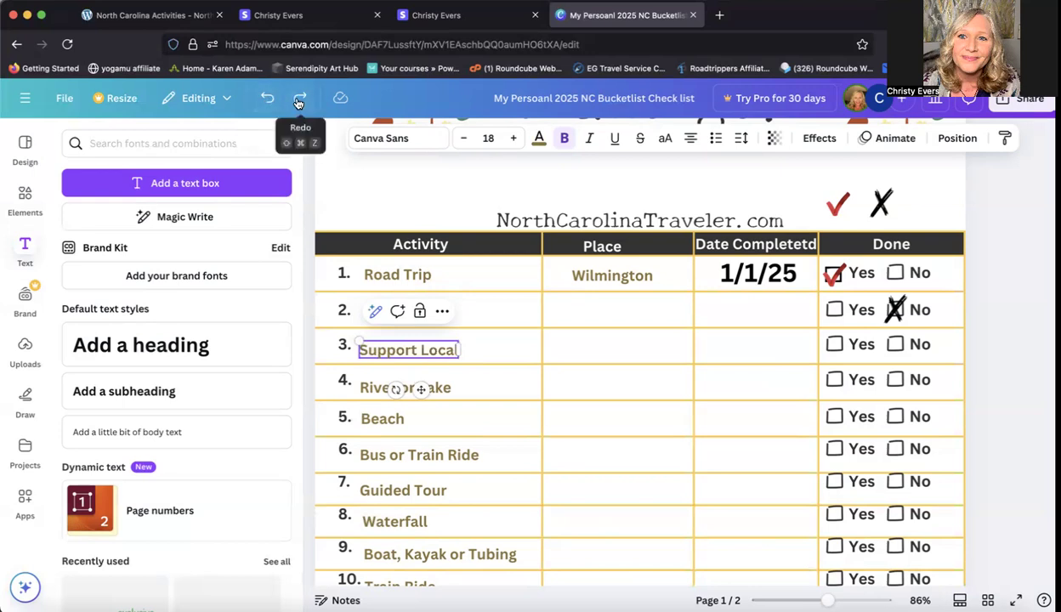
{"action": "left_click", "coordinate": [297, 102]}
{"action": "left_click", "coordinate": [298, 102]}
{"action": "left_click", "coordinate": [299, 103]}
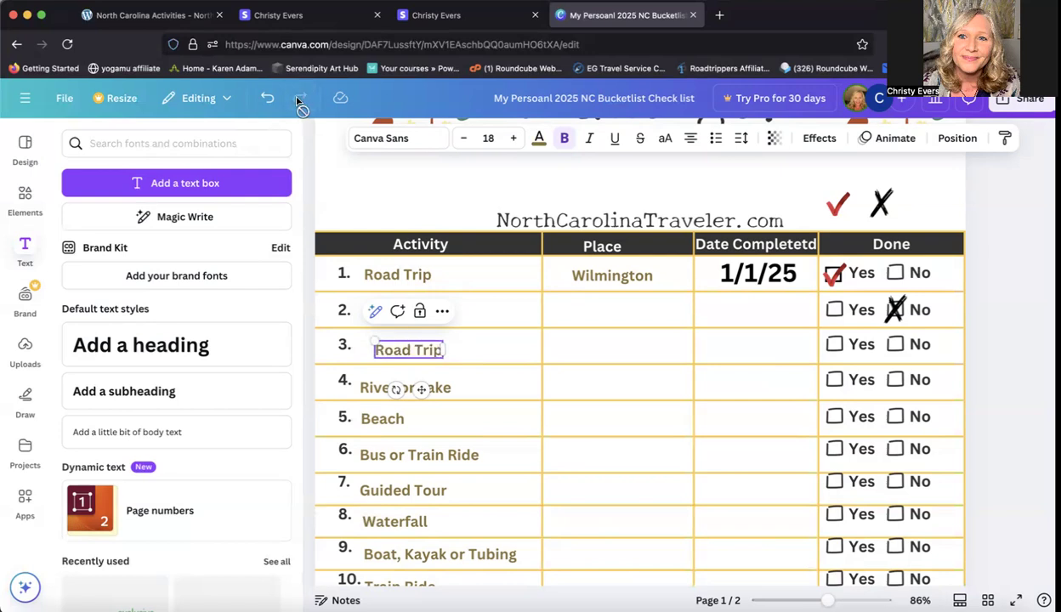
Step: Undo row 3's wording back to Support Local, keeping the X mark on row 2's No box
{"action": "left_click", "coordinate": [267, 101]}
{"action": "left_click", "coordinate": [267, 100]}
{"action": "left_click", "coordinate": [267, 100]}
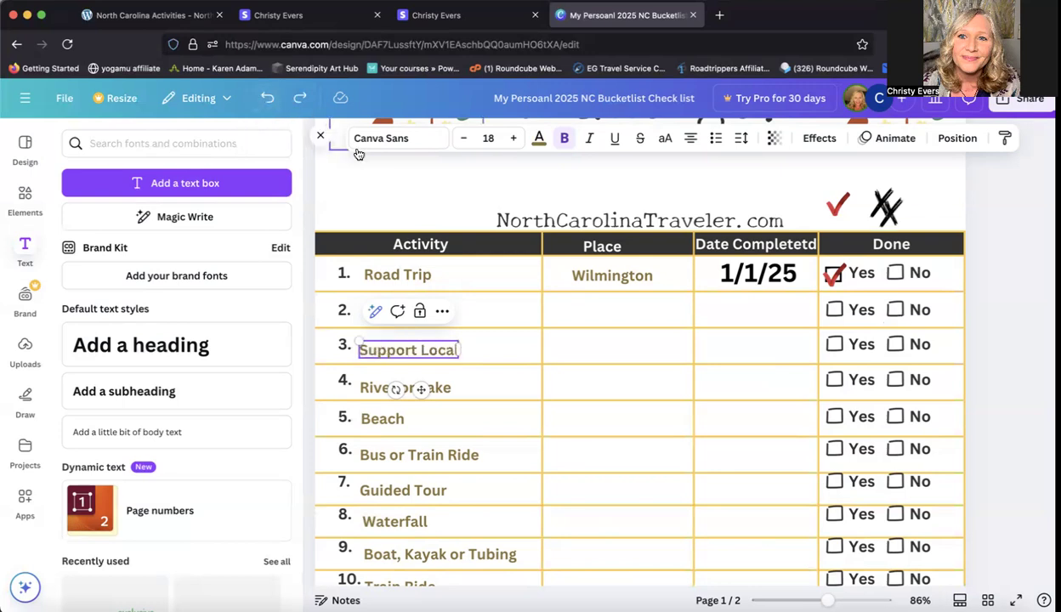
{"action": "left_click", "coordinate": [299, 99]}
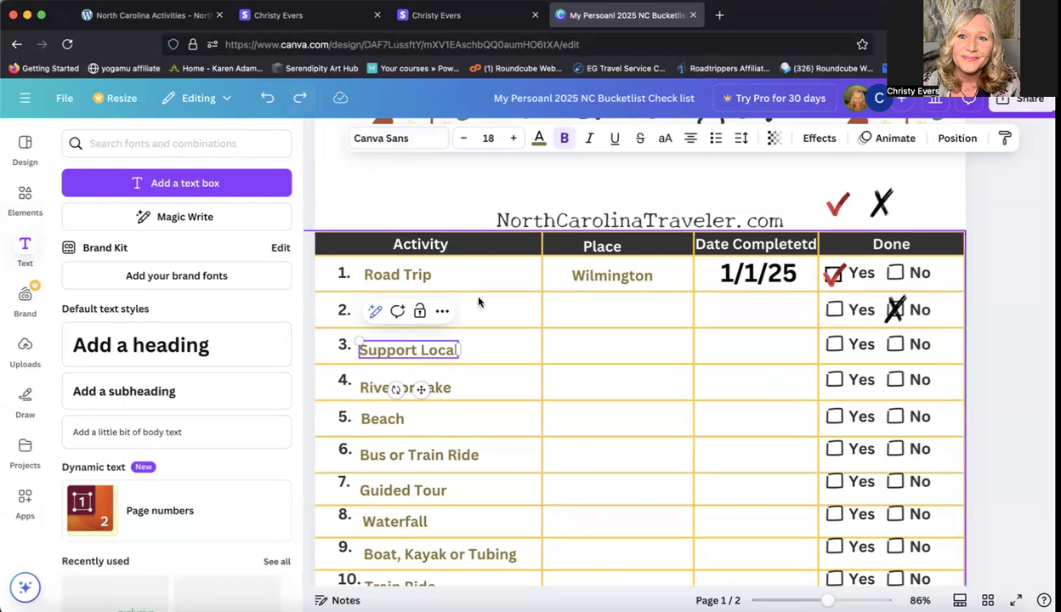
Step: Look through the remaining activities of the checklist down to the start of page 2
{"action": "scroll", "coordinate": [479, 302], "scroll_direction": "down", "scroll_amount": 5}
{"action": "scroll", "coordinate": [479, 302], "scroll_direction": "down", "scroll_amount": 10}
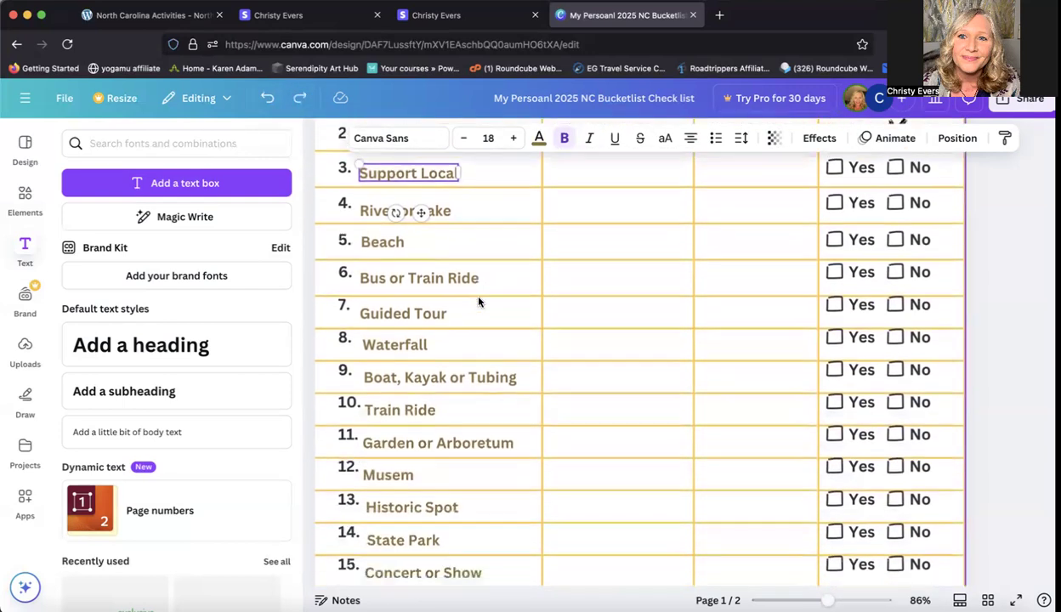
{"action": "scroll", "coordinate": [479, 302], "scroll_direction": "down", "scroll_amount": 2}
{"action": "scroll", "coordinate": [479, 302], "scroll_direction": "up", "scroll_amount": 8}
{"action": "scroll", "coordinate": [478, 302], "scroll_direction": "down", "scroll_amount": 6}
{"action": "scroll", "coordinate": [478, 302], "scroll_direction": "down", "scroll_amount": 10}
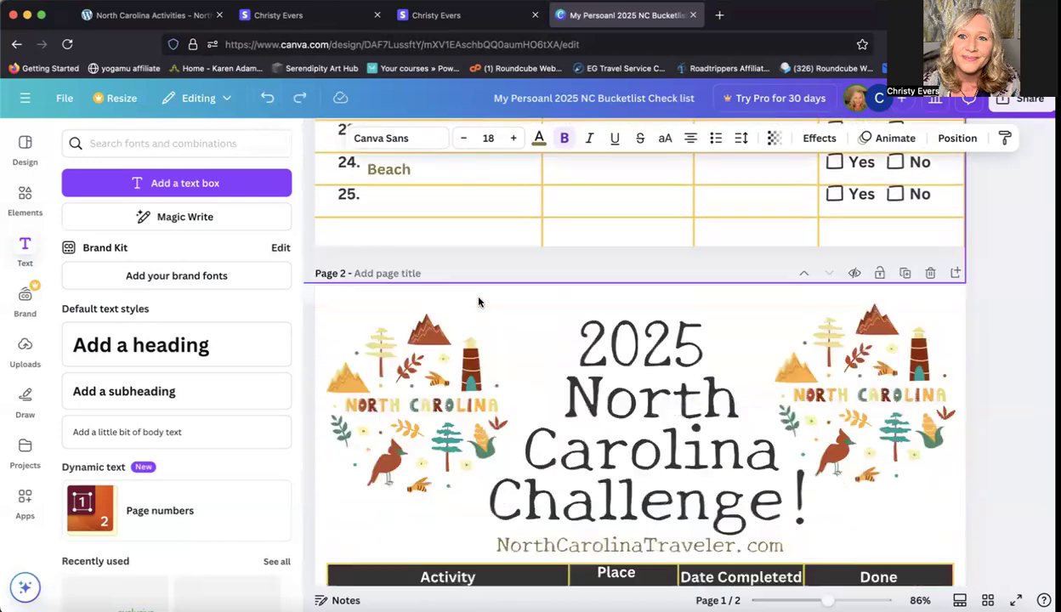
Step: Add the Global Solutions font combination to page 1 of the checklist
{"action": "scroll", "coordinate": [451, 434], "scroll_direction": "down", "scroll_amount": 2}
{"action": "scroll", "coordinate": [452, 434], "scroll_direction": "up", "scroll_amount": 15}
{"action": "scroll", "coordinate": [451, 435], "scroll_direction": "down", "scroll_amount": 1}
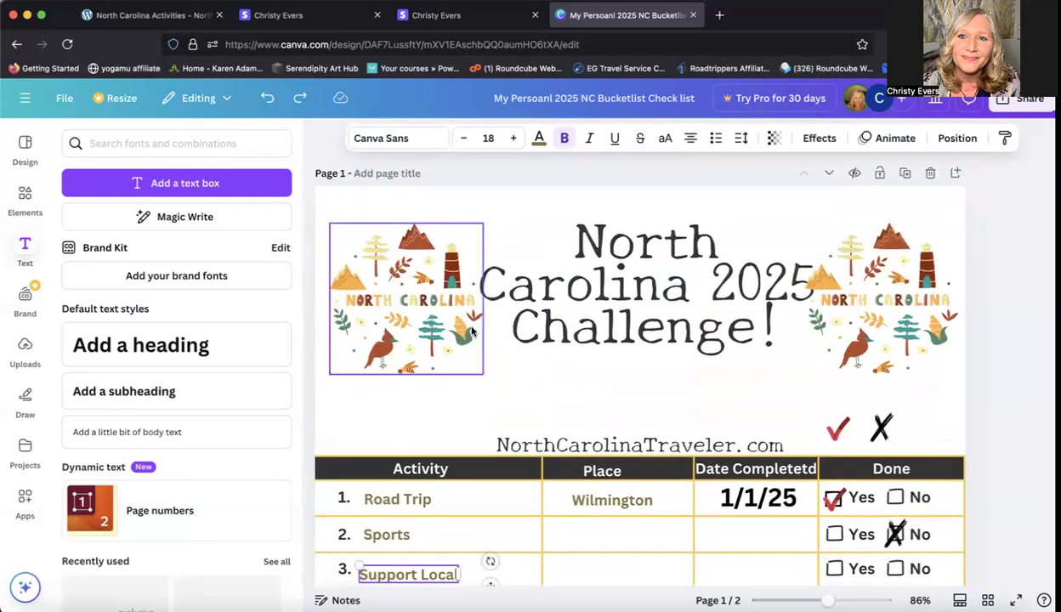
{"action": "scroll", "coordinate": [617, 378], "scroll_direction": "down", "scroll_amount": 1}
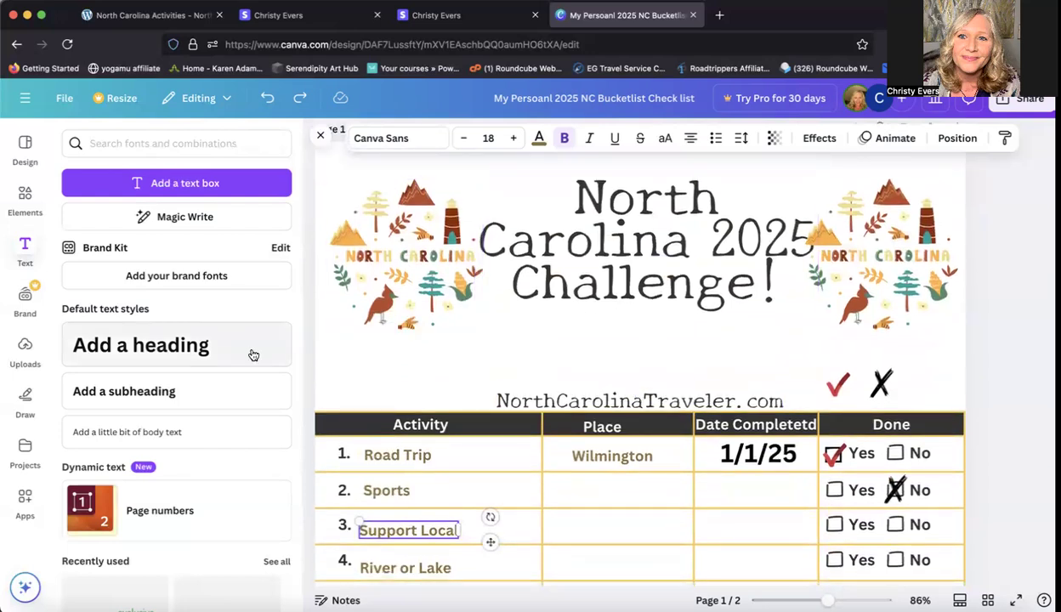
{"action": "scroll", "coordinate": [161, 357], "scroll_direction": "down", "scroll_amount": 1}
{"action": "scroll", "coordinate": [161, 357], "scroll_direction": "down", "scroll_amount": 4}
{"action": "scroll", "coordinate": [161, 357], "scroll_direction": "up", "scroll_amount": 5}
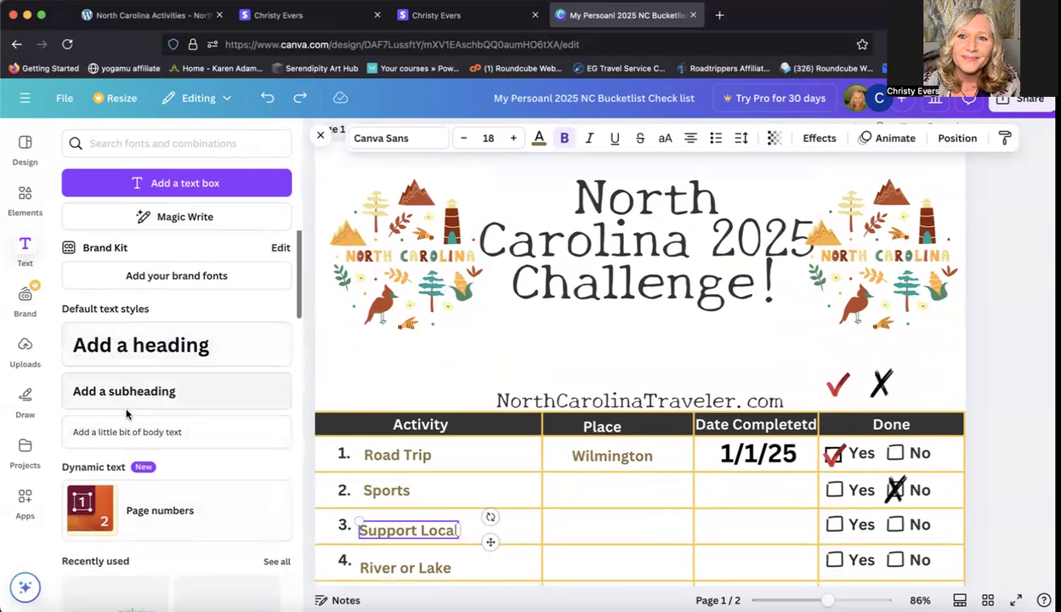
{"action": "scroll", "coordinate": [133, 428], "scroll_direction": "down", "scroll_amount": 5}
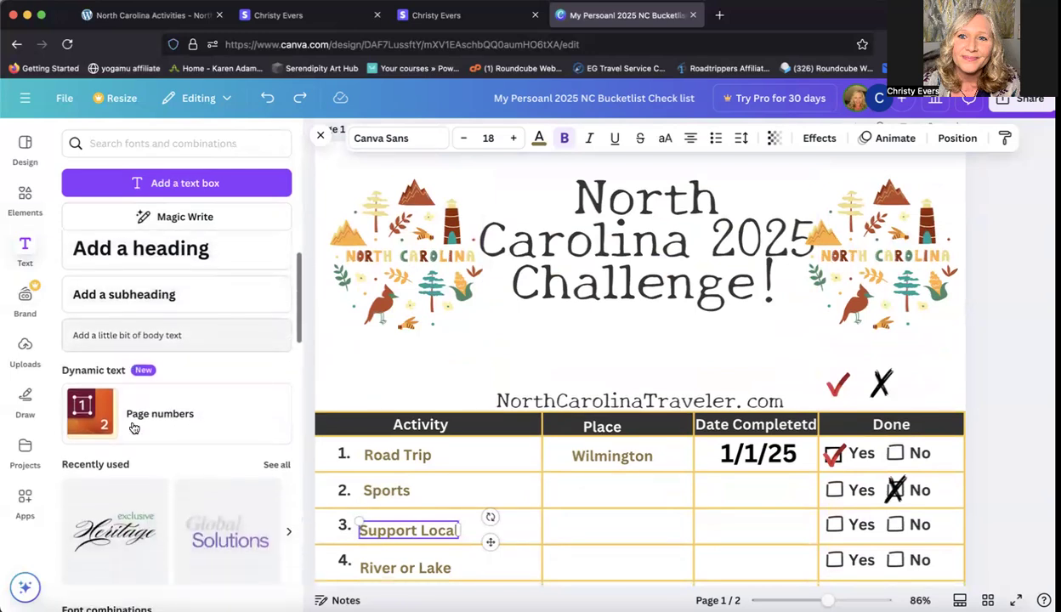
{"action": "scroll", "coordinate": [132, 429], "scroll_direction": "down", "scroll_amount": 1}
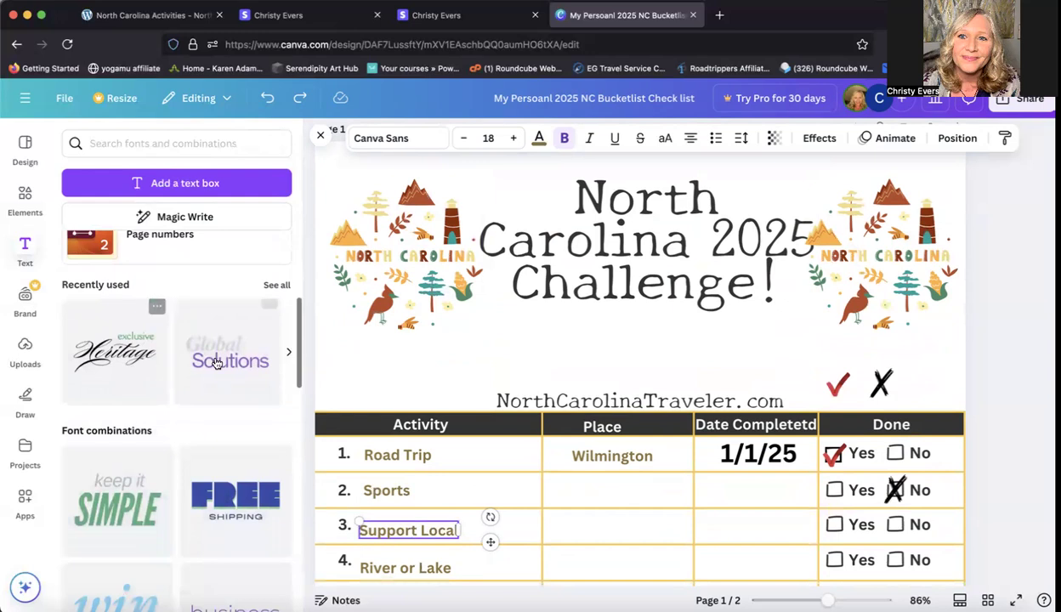
{"action": "scroll", "coordinate": [199, 409], "scroll_direction": "down", "scroll_amount": 2}
{"action": "scroll", "coordinate": [196, 411], "scroll_direction": "down", "scroll_amount": 1}
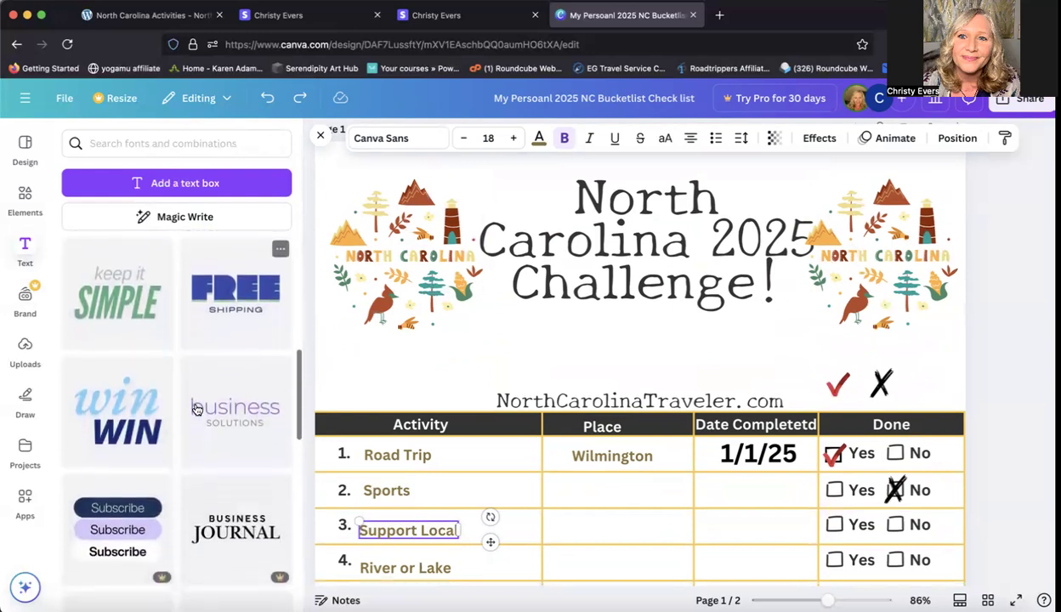
{"action": "scroll", "coordinate": [185, 366], "scroll_direction": "up", "scroll_amount": 2}
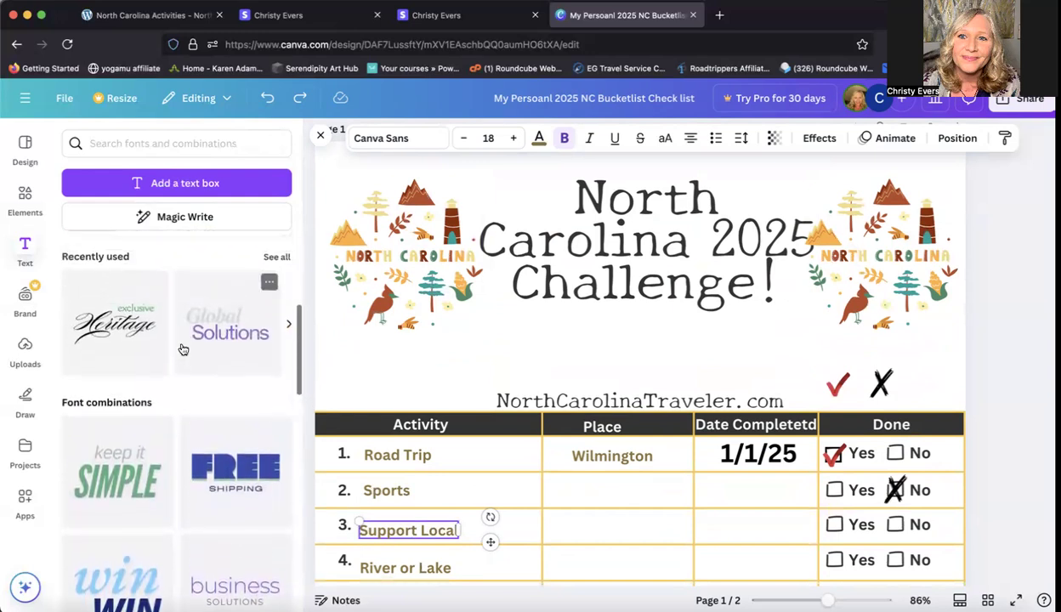
{"action": "left_click", "coordinate": [211, 342]}
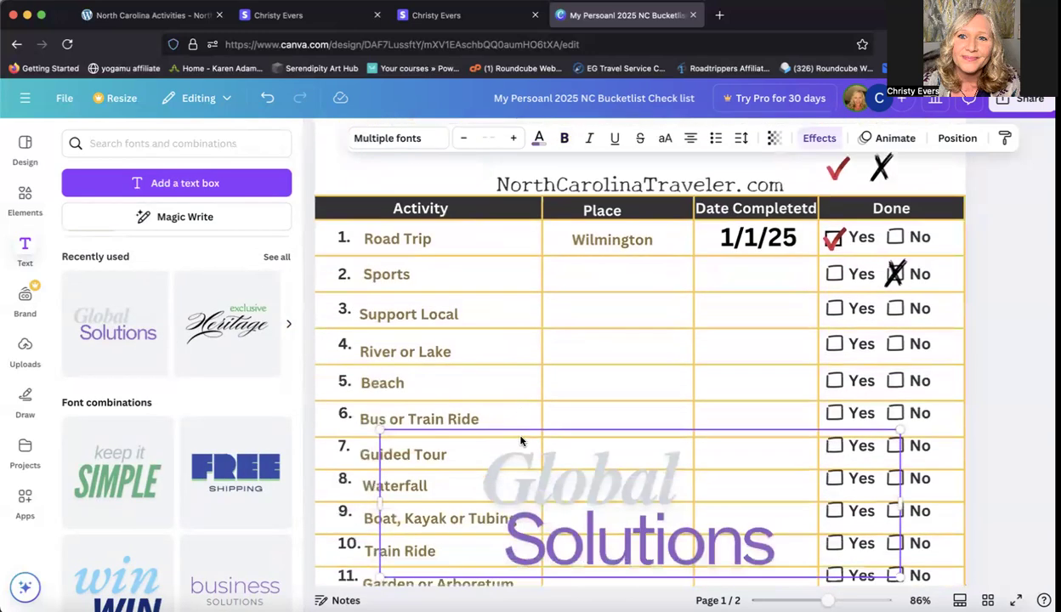
Step: Shrink the Global Solutions text and place it between the Challenge title and the NorthCarolinaTraveler.com line
{"action": "left_click_drag", "start_coordinate": [688, 418], "coordinate": [715, 309]}
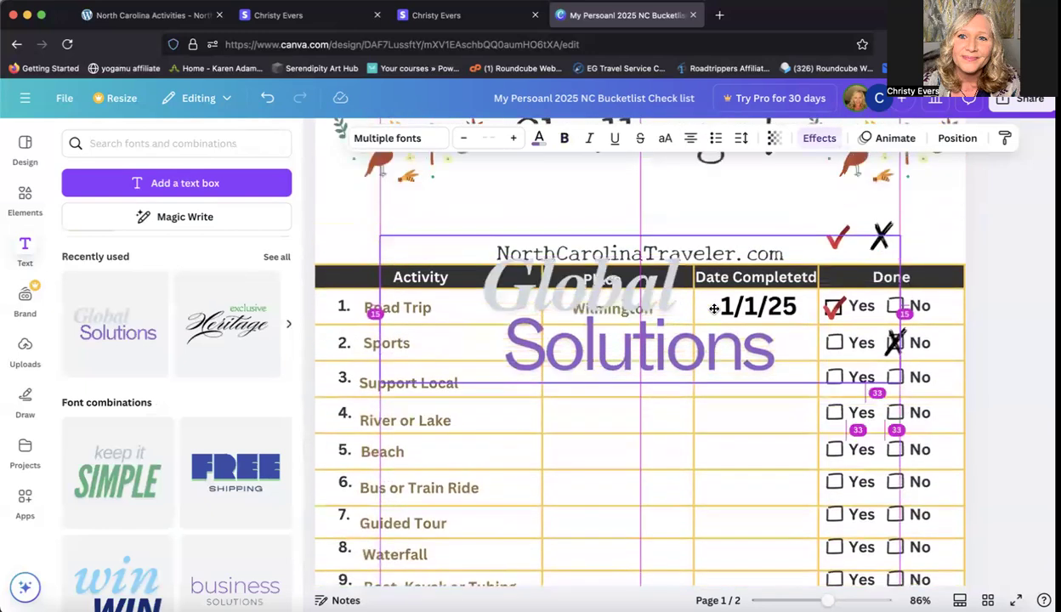
{"action": "scroll", "coordinate": [765, 296], "scroll_direction": "up", "scroll_amount": 3}
{"action": "left_click_drag", "start_coordinate": [681, 400], "coordinate": [681, 287]}
{"action": "left_click_drag", "start_coordinate": [889, 350], "coordinate": [740, 319]}
{"action": "left_click_drag", "start_coordinate": [680, 278], "coordinate": [753, 291]}
{"action": "left_click_drag", "start_coordinate": [793, 335], "coordinate": [746, 321]}
{"action": "left_click_drag", "start_coordinate": [698, 293], "coordinate": [731, 302]}
Step: Replace the word Global with the owner's first name in possessive form, and Solutions with NC Adventure!
{"action": "left_click", "coordinate": [626, 275]}
{"action": "left_click", "coordinate": [637, 279]}
{"action": "type", "text": "Christy's"}
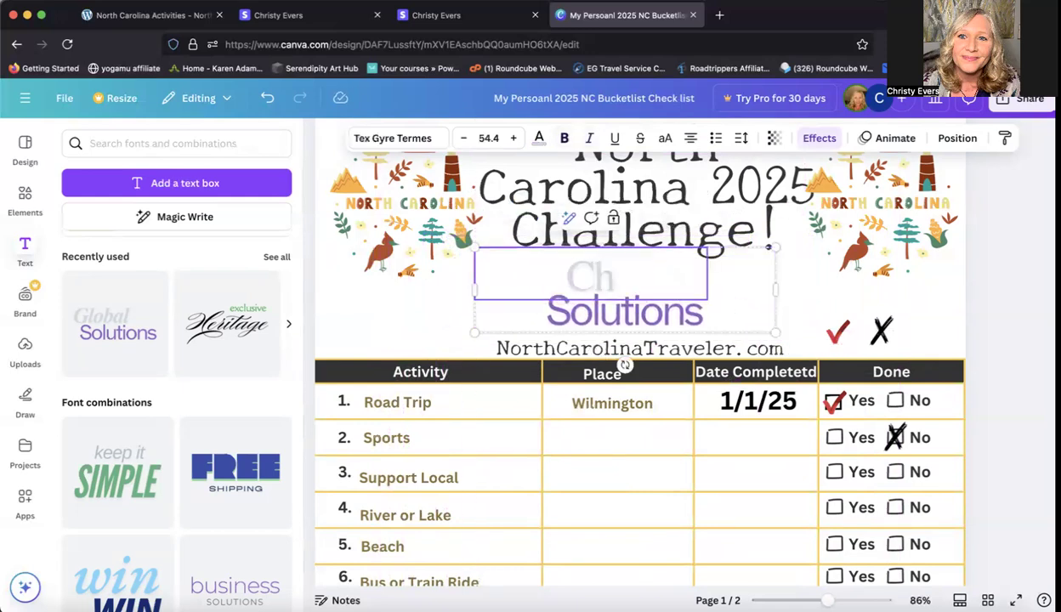
{"action": "left_click", "coordinate": [630, 312]}
{"action": "left_click", "coordinate": [641, 313]}
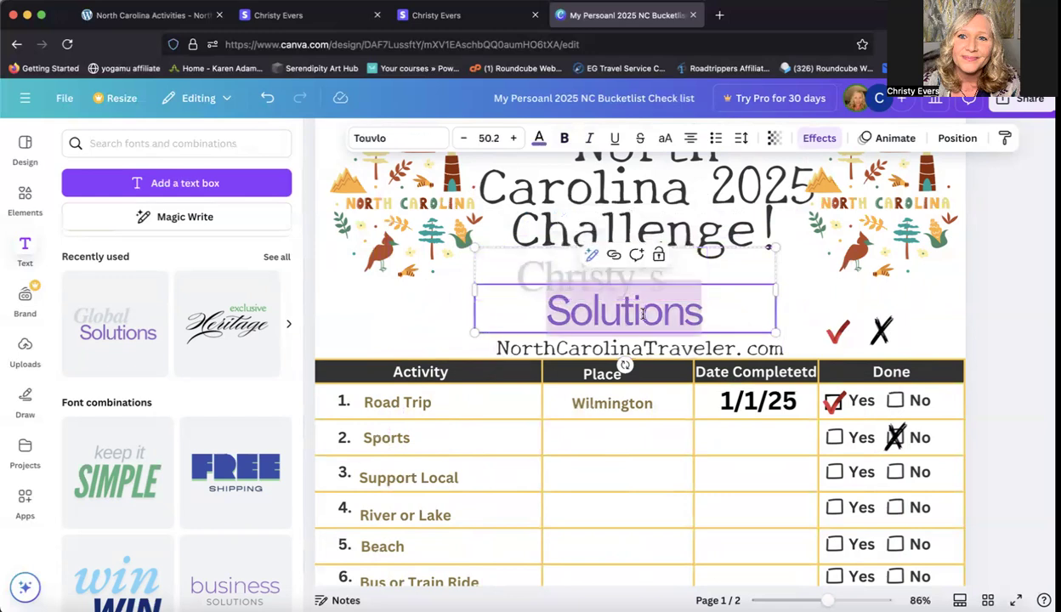
{"action": "type", "text": "NC"}
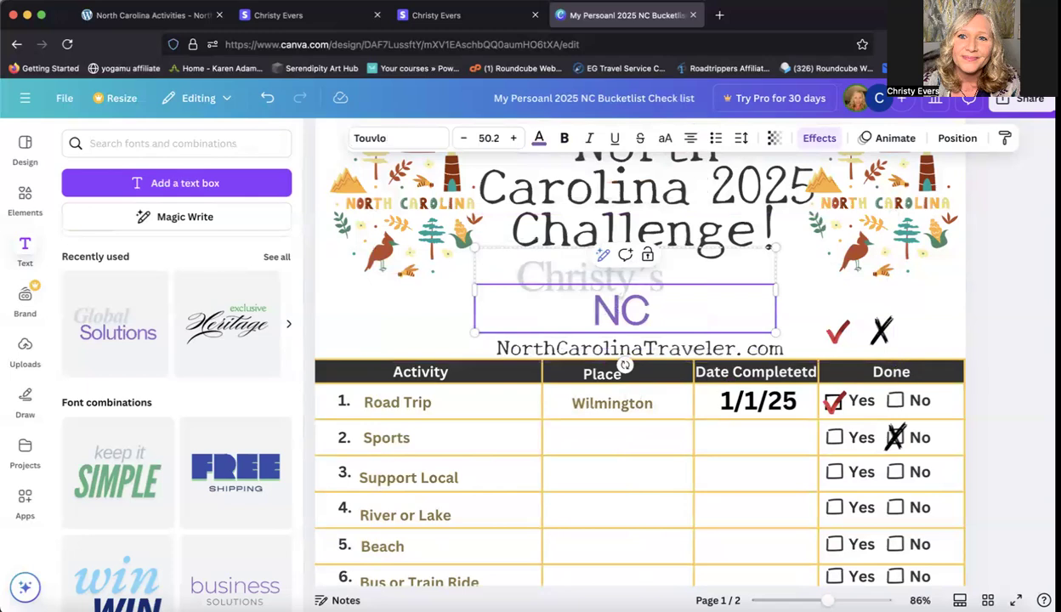
{"action": "type", "text": " Adventure!"}
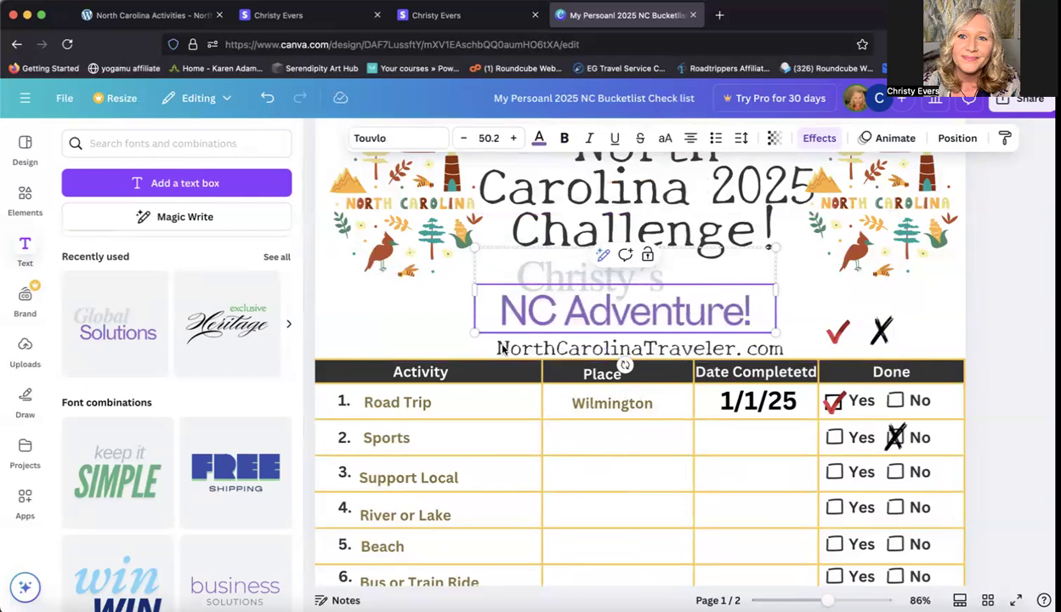
{"action": "left_click", "coordinate": [408, 326]}
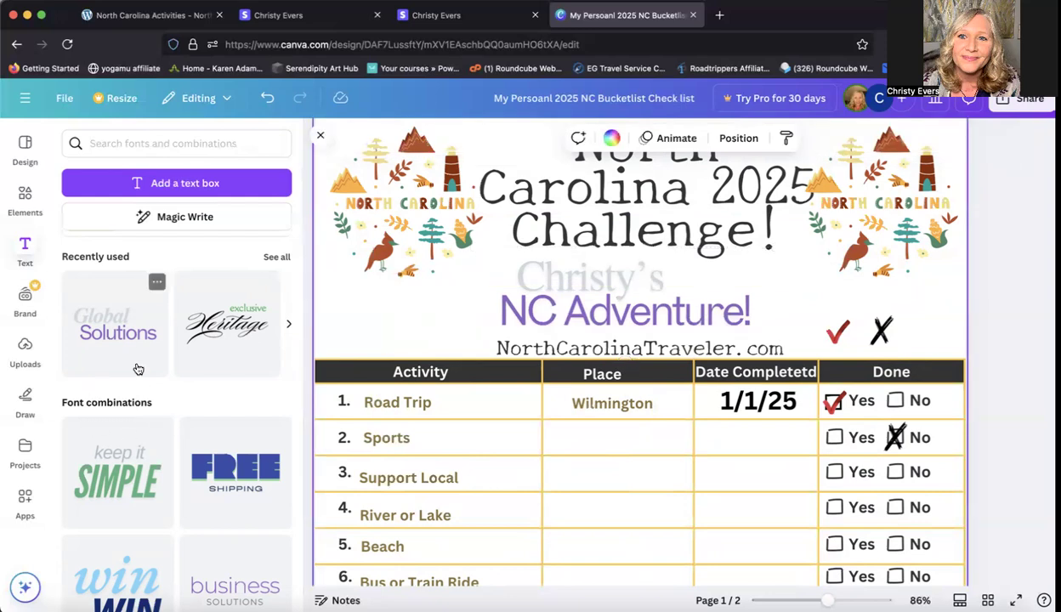
Step: Look through the font combinations and check what the Pro label on the Subscribe template means
{"action": "scroll", "coordinate": [136, 366], "scroll_direction": "down", "scroll_amount": 3}
{"action": "scroll", "coordinate": [137, 366], "scroll_direction": "down", "scroll_amount": 5}
{"action": "scroll", "coordinate": [137, 366], "scroll_direction": "up", "scroll_amount": 7}
{"action": "scroll", "coordinate": [138, 367], "scroll_direction": "up", "scroll_amount": 4}
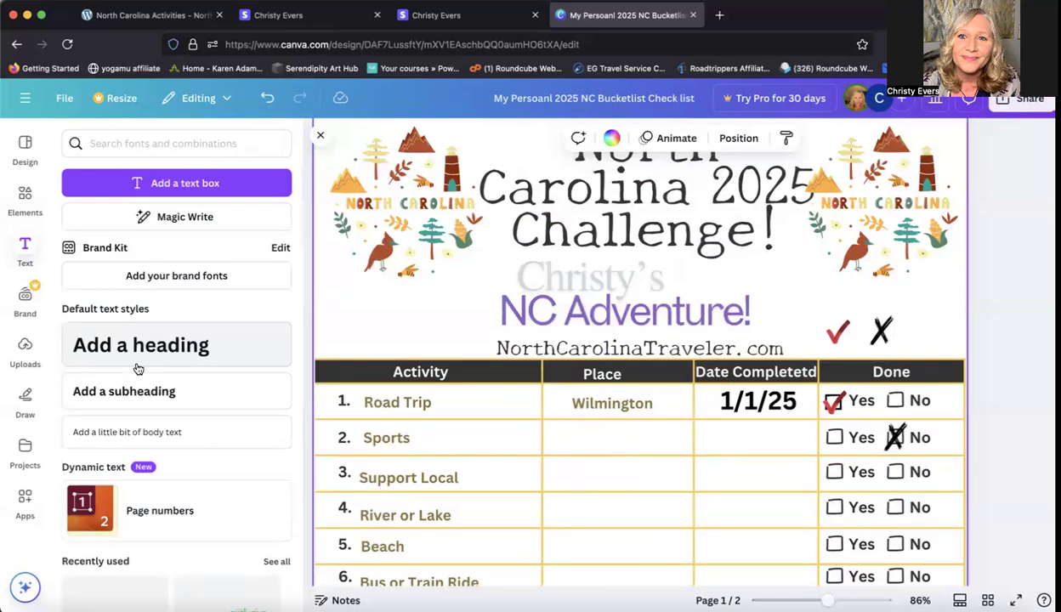
{"action": "scroll", "coordinate": [138, 367], "scroll_direction": "down", "scroll_amount": 5}
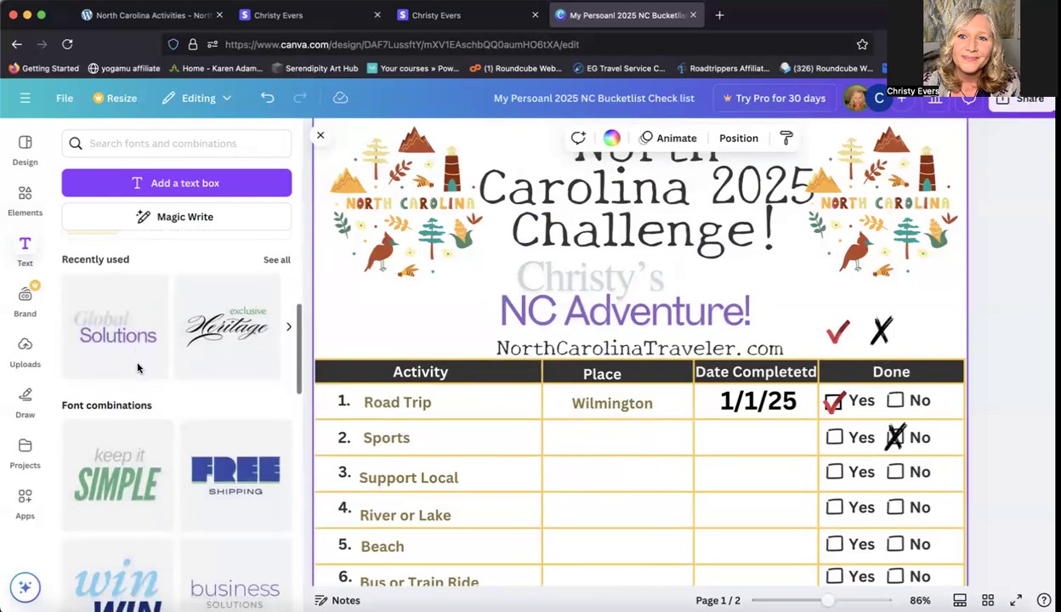
{"action": "scroll", "coordinate": [138, 368], "scroll_direction": "down", "scroll_amount": 3}
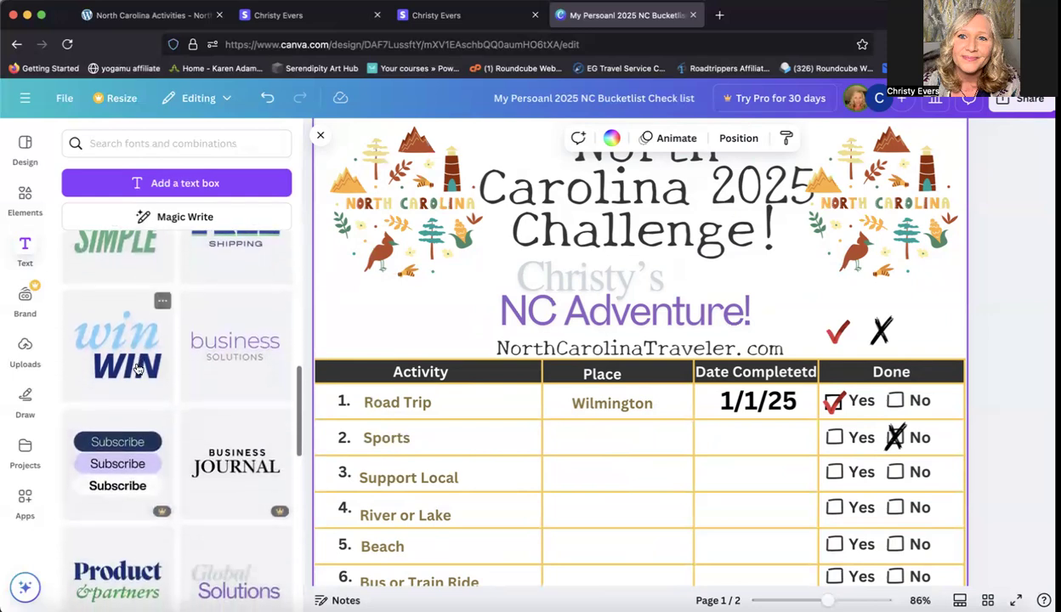
{"action": "scroll", "coordinate": [138, 368], "scroll_direction": "up", "scroll_amount": 1}
{"action": "scroll", "coordinate": [137, 367], "scroll_direction": "up", "scroll_amount": 1}
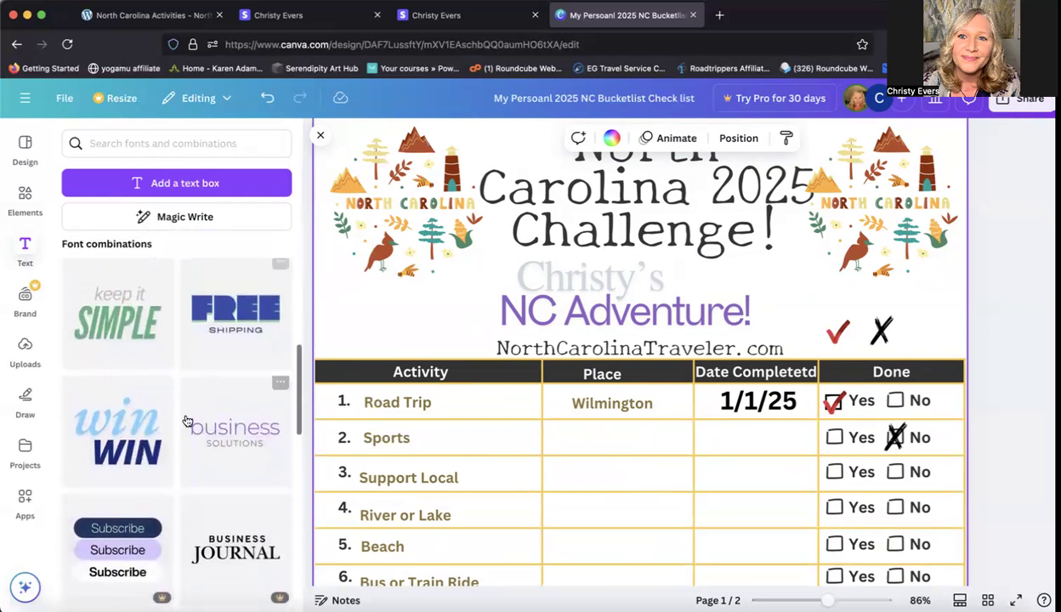
{"action": "scroll", "coordinate": [170, 399], "scroll_direction": "down", "scroll_amount": 2}
{"action": "scroll", "coordinate": [187, 421], "scroll_direction": "down", "scroll_amount": 1}
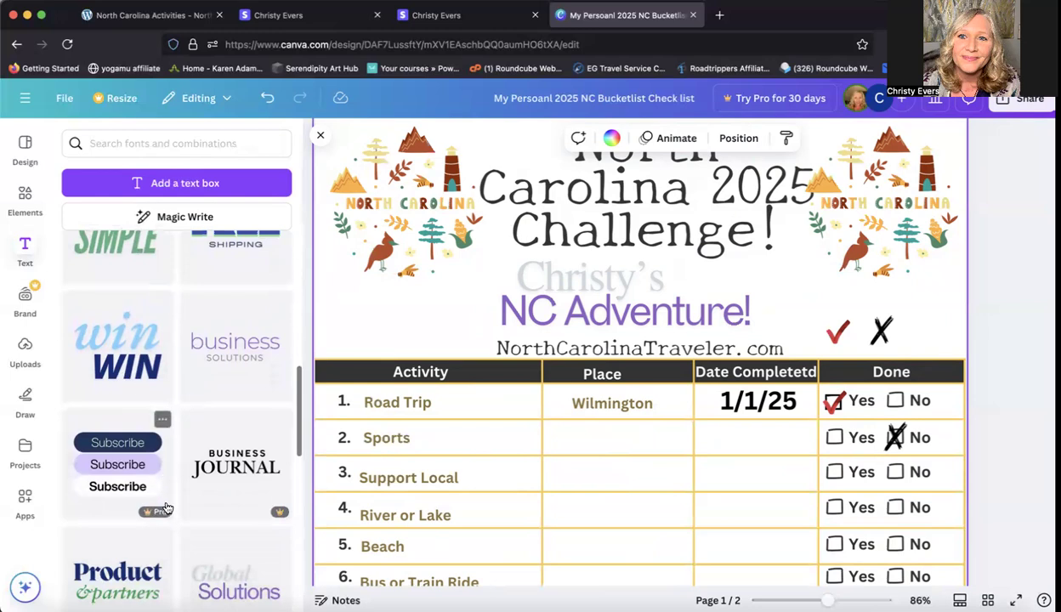
{"action": "mouse_move", "coordinate": [148, 516]}
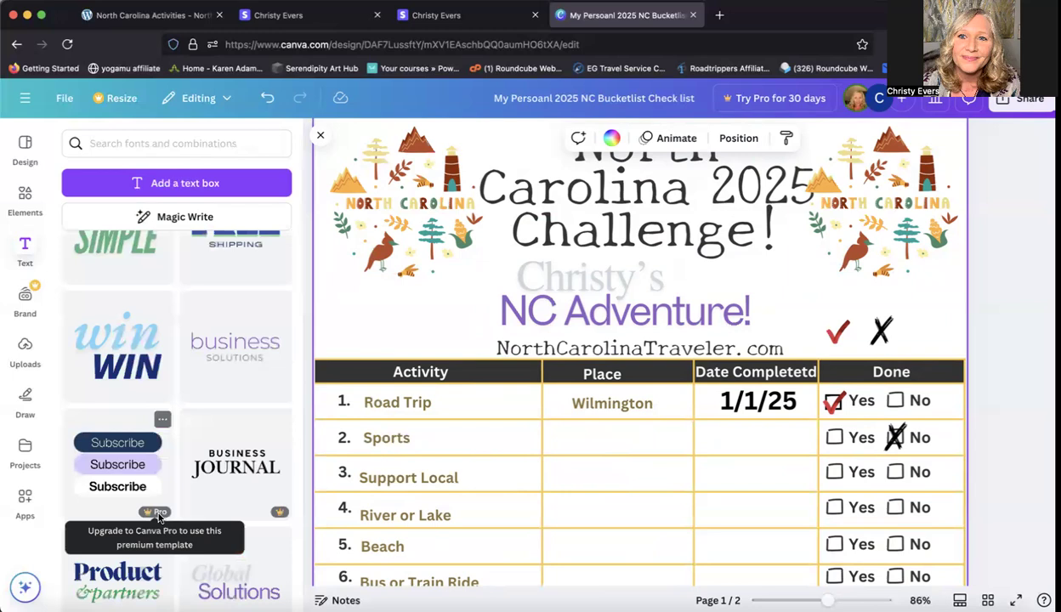
{"action": "scroll", "coordinate": [194, 407], "scroll_direction": "up", "scroll_amount": 2}
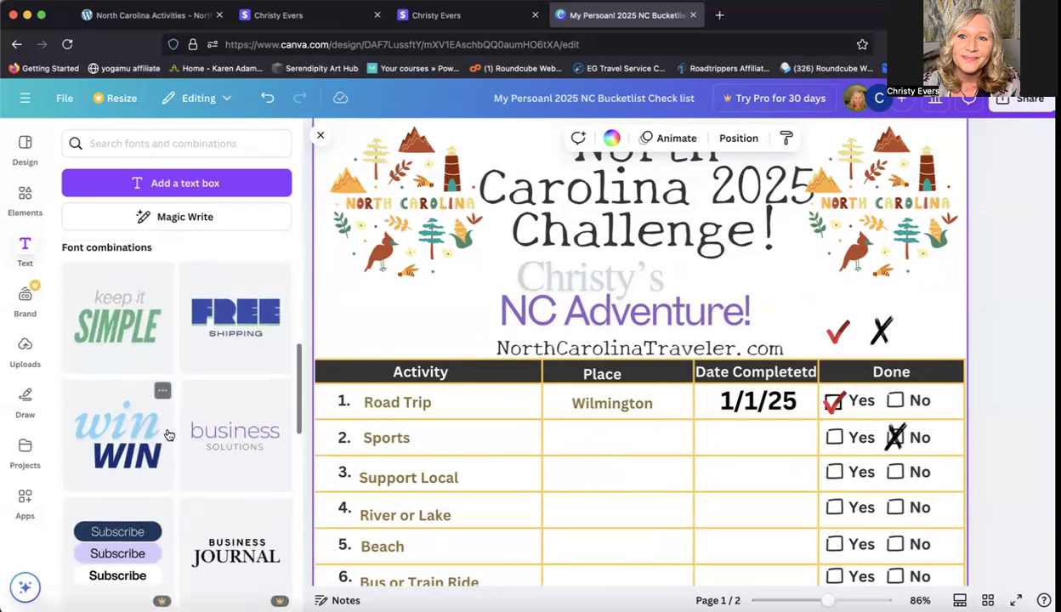
{"action": "scroll", "coordinate": [170, 435], "scroll_direction": "down", "scroll_amount": 1}
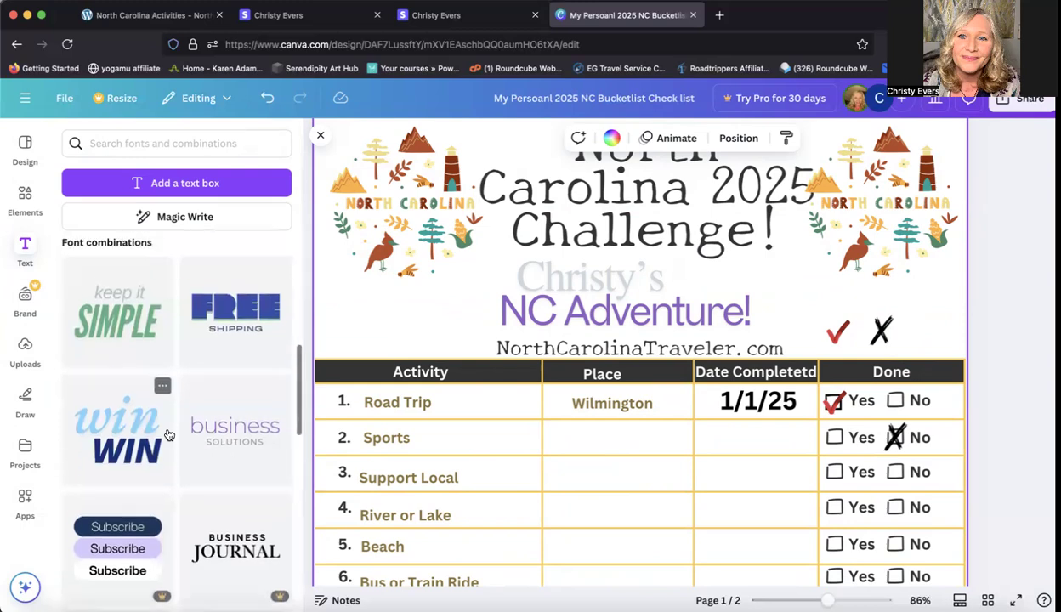